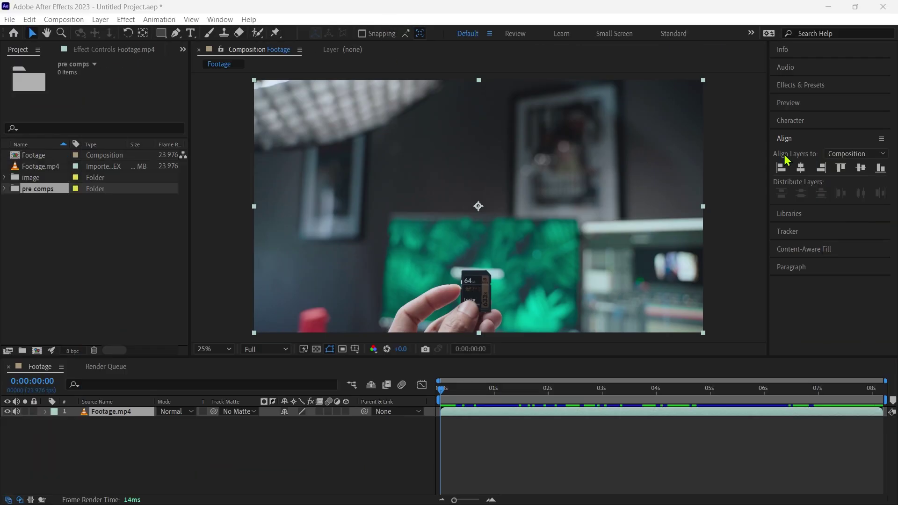
Motion-track the Footage.mp4 layer, placing the track point on the memory card's 64 label and analyzing forward through the clip.
left_click(790, 232)
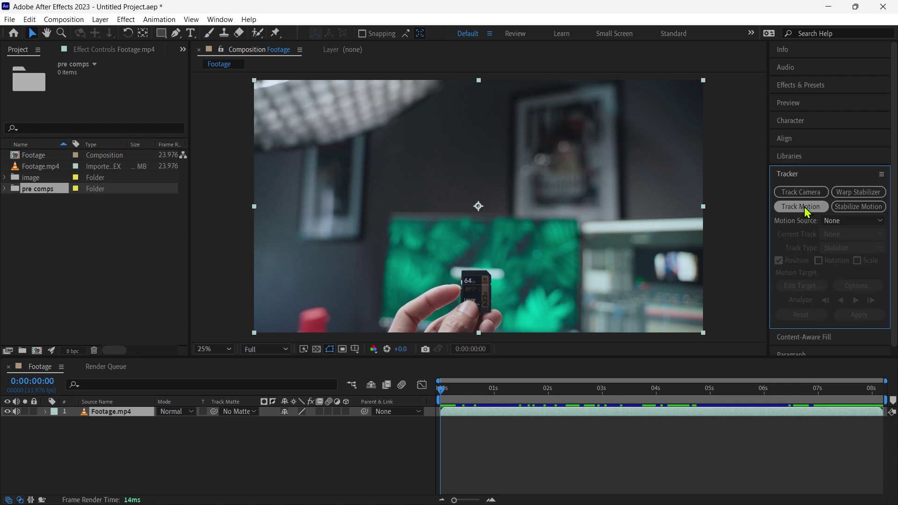
left_click(808, 211)
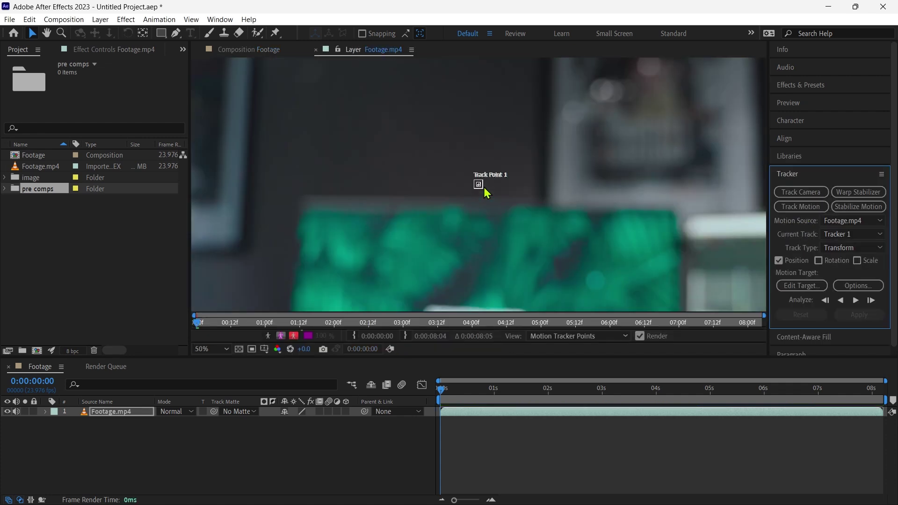
left_click_drag(493, 200, 471, 216)
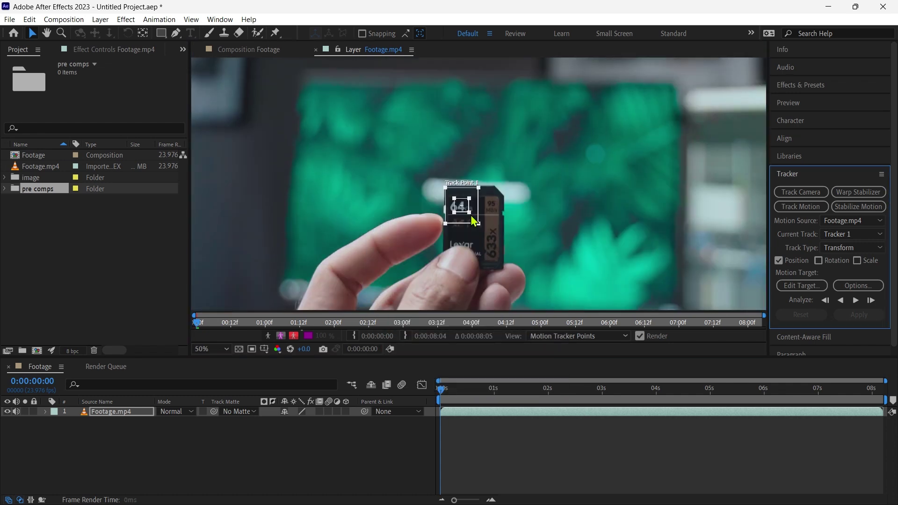
left_click(855, 301)
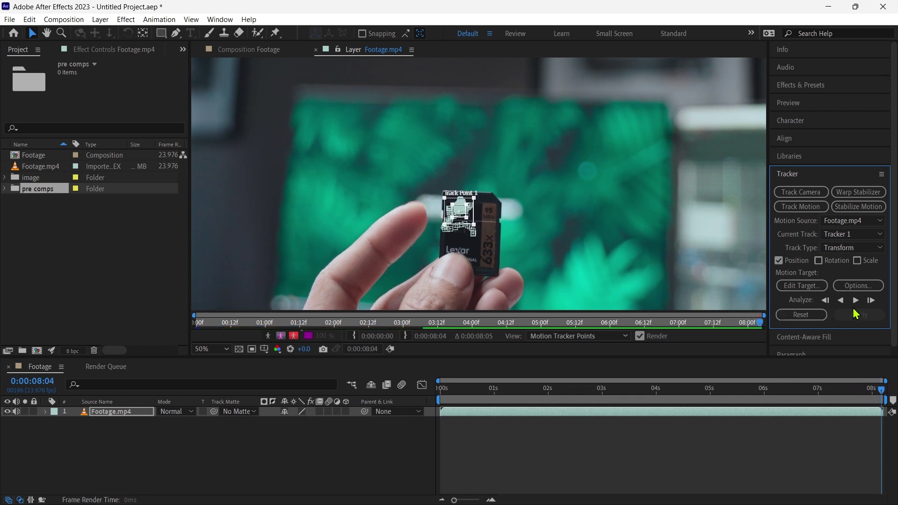
Add a null object to the Footage composition and rename it "traker info".
right_click(195, 450)
mouse_move(243, 316)
left_click(380, 376)
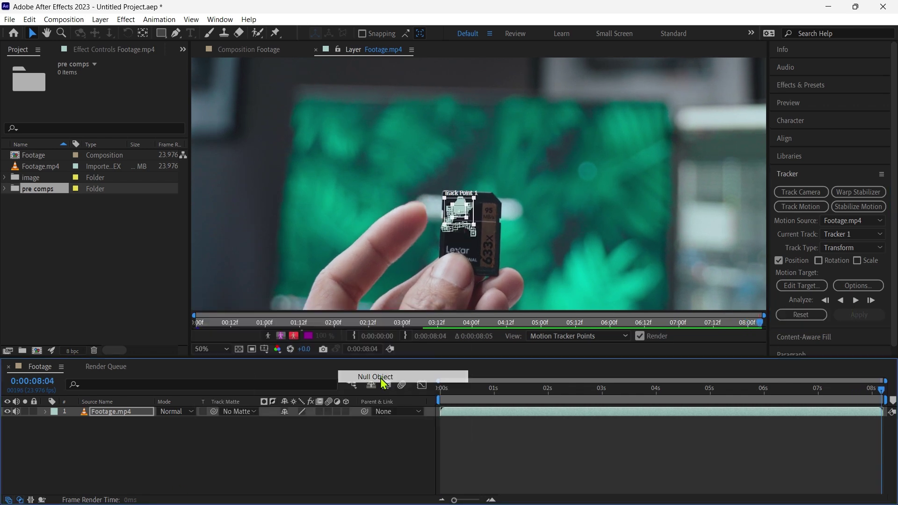
key("Return")
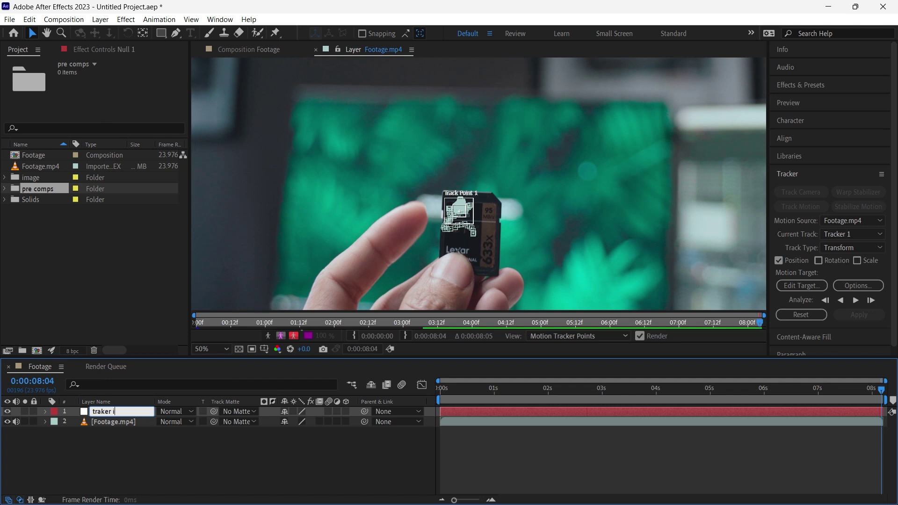
key("Return")
Set the traker info null as the motion target and apply the tracking data to it.
left_click(801, 285)
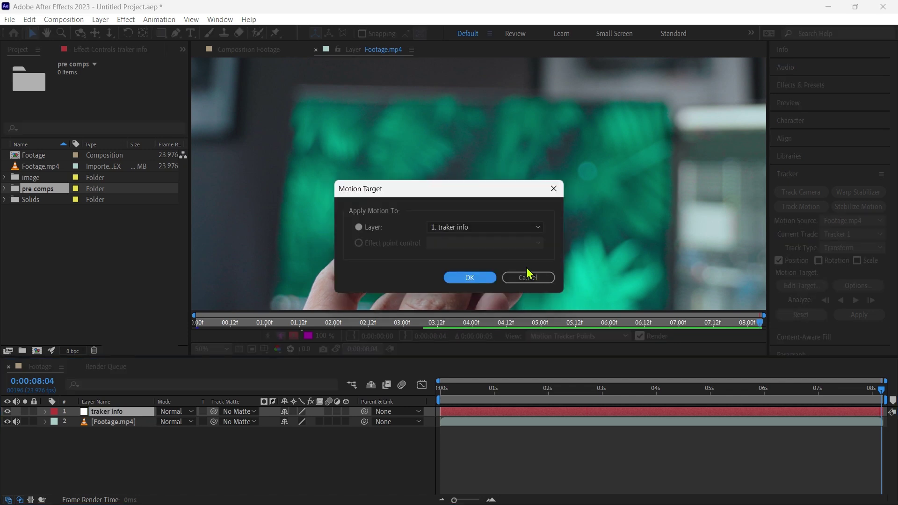
left_click(469, 277)
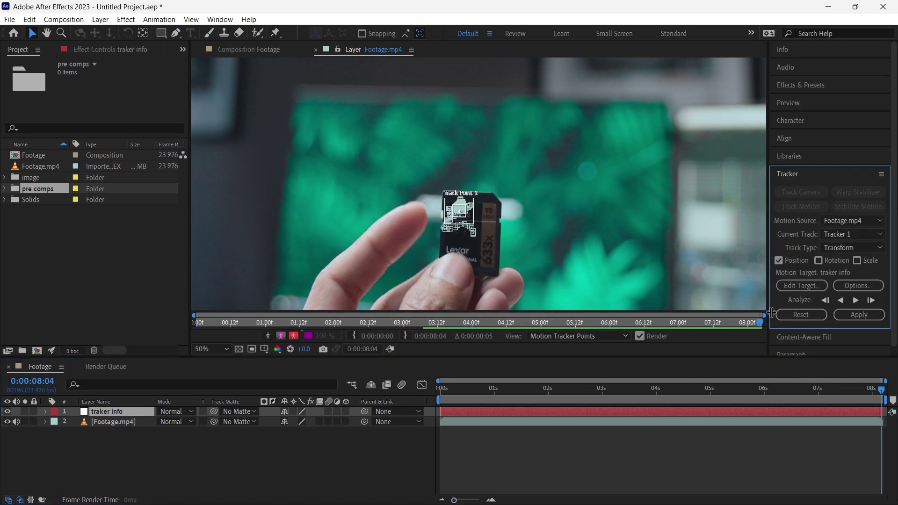
left_click(859, 315)
left_click(459, 257)
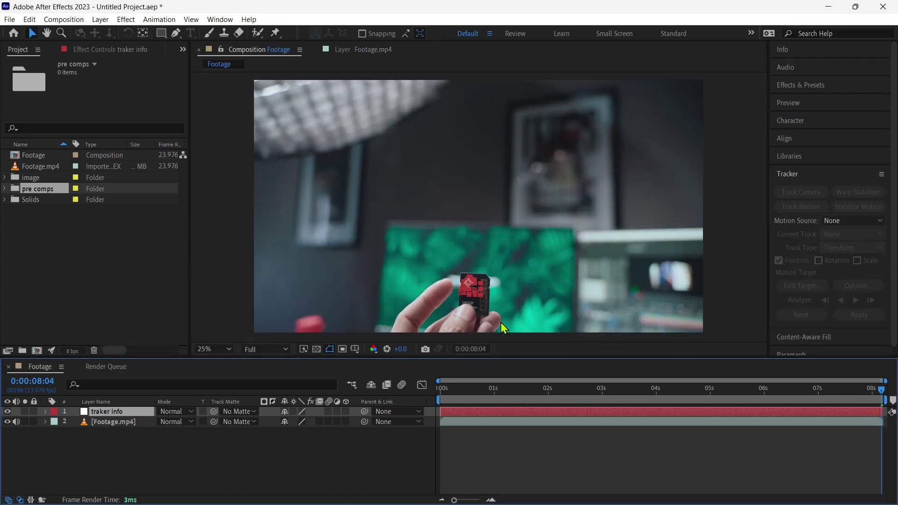
Play back the Footage composition to check how the null follows the memory card.
key("space")
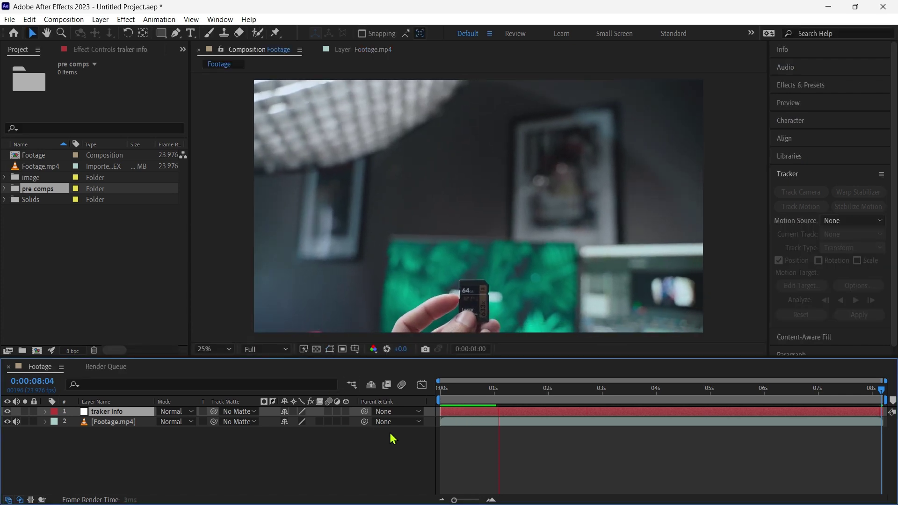
key("space")
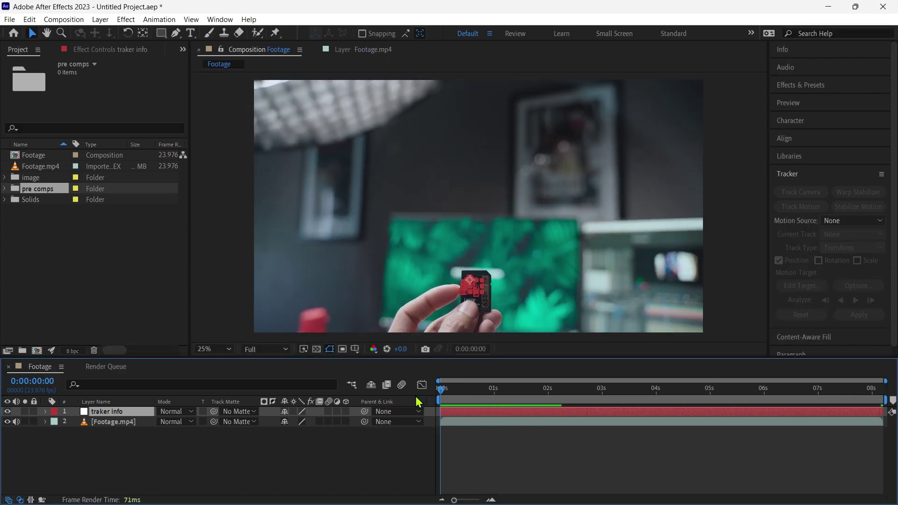
left_click(281, 350)
left_click(327, 454)
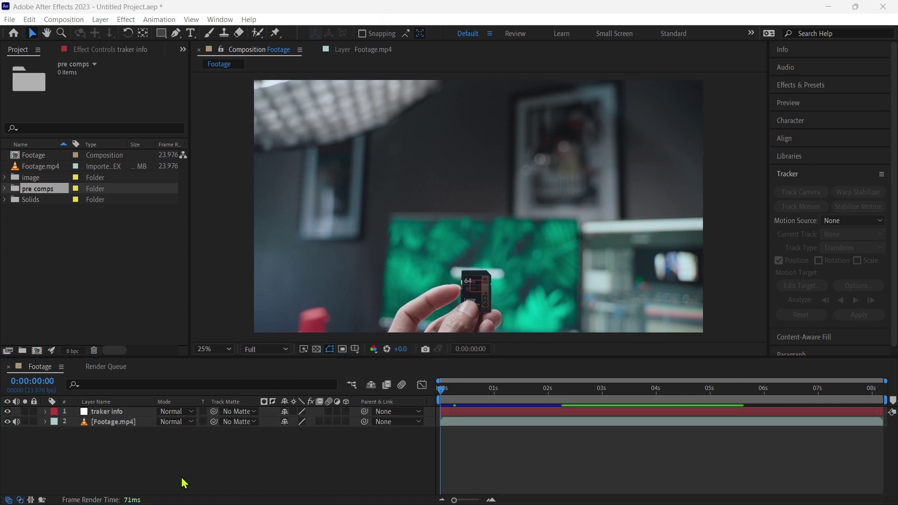
Create a new composition named image01 with a width of 1080 px and a height of 1920 px.
left_click(114, 421)
left_click(64, 20)
left_click(89, 33)
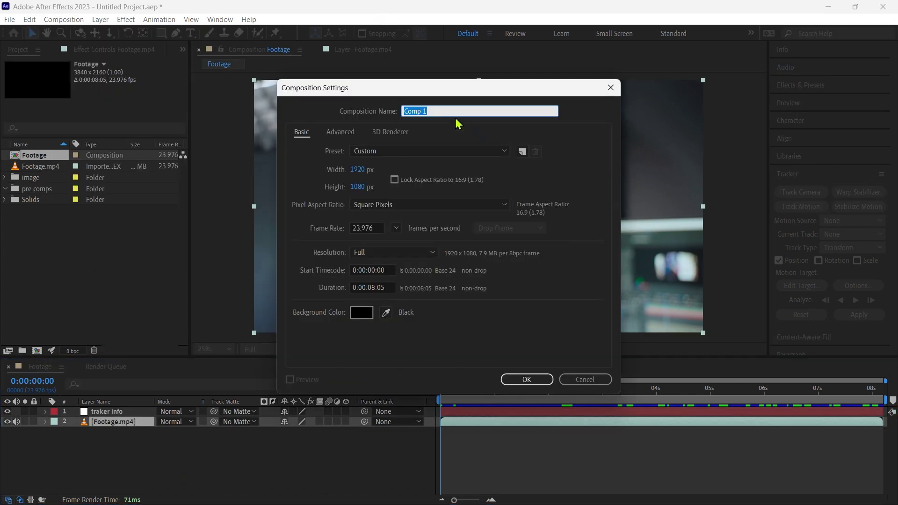
type("image01")
left_click(357, 169)
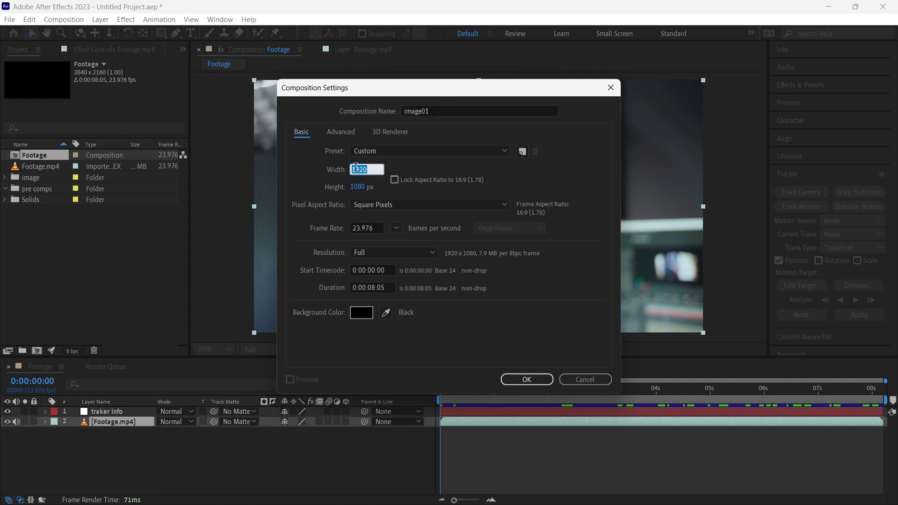
type("1080")
left_click(357, 187)
type("1920")
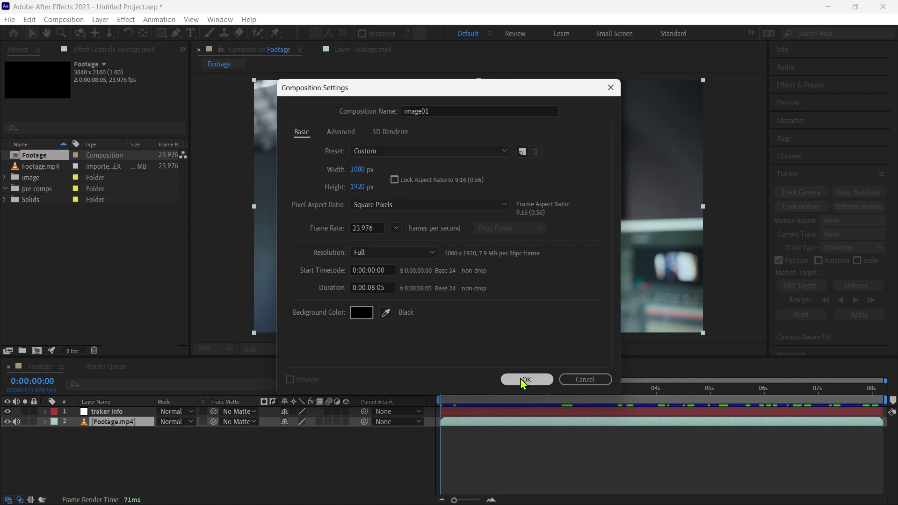
left_click(521, 378)
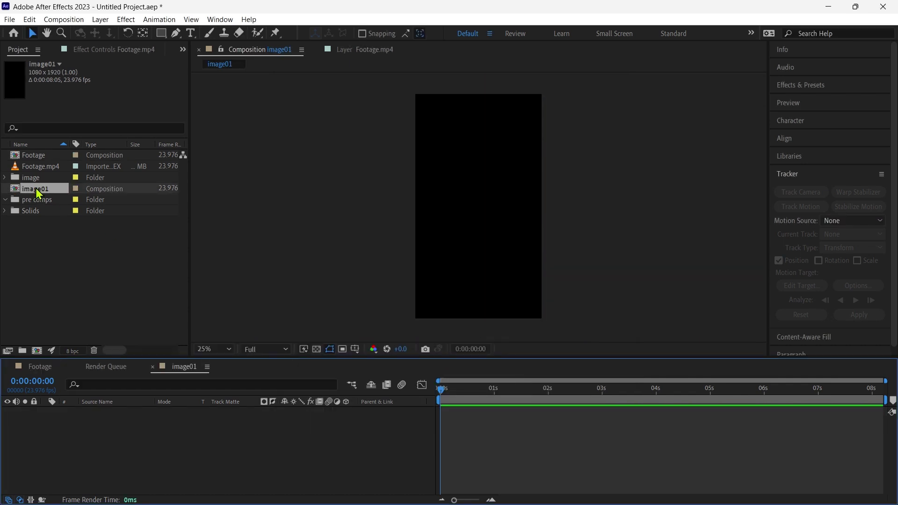
Move image01 into the pre comps folder, then add the first photo from the image folder to it and scale it down to the frame.
left_click_drag(39, 193, 54, 267)
left_click(5, 178)
left_click(49, 188)
key("s")
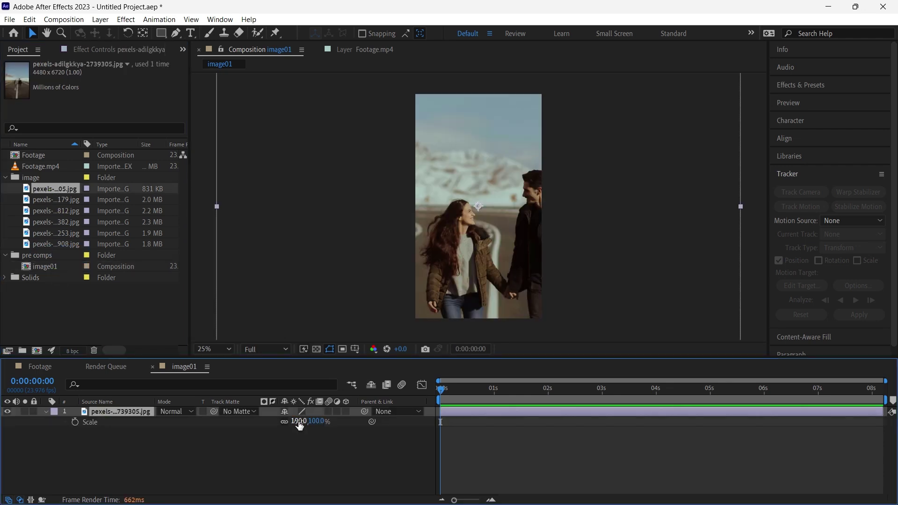
left_click_drag(299, 425, 256, 422)
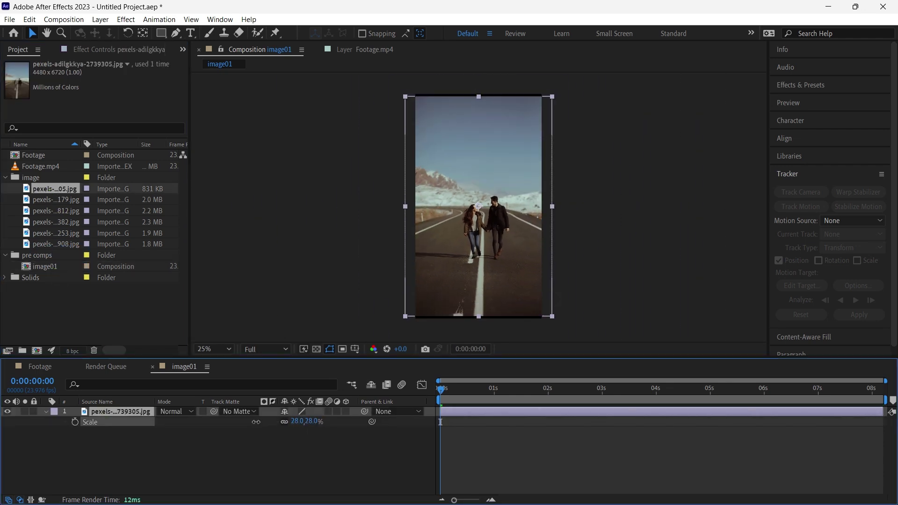
left_click(296, 421)
Draw a rectangle shape covering the whole image01 frame and make its fill black.
mouse_move(415, 93)
left_mouse_down()
mouse_move(446, 165)
mouse_move(549, 313)
mouse_move(541, 319)
left_mouse_up()
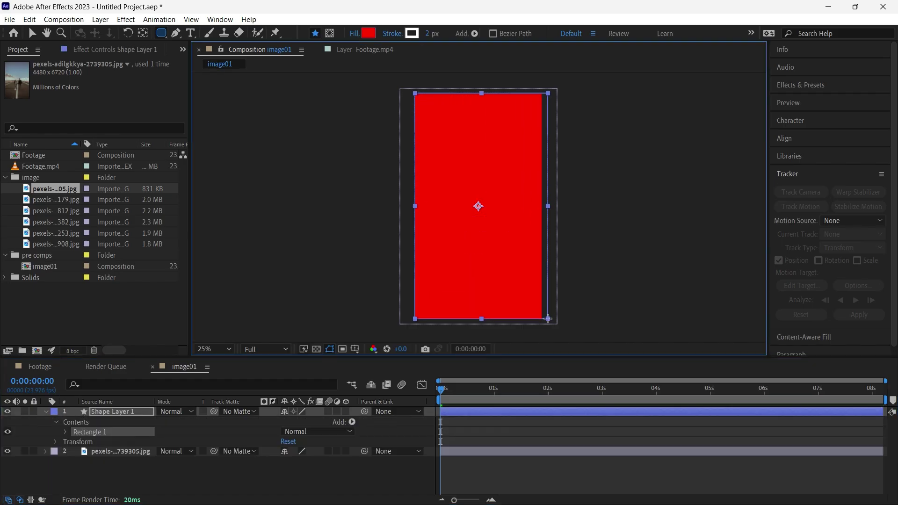
left_click(368, 33)
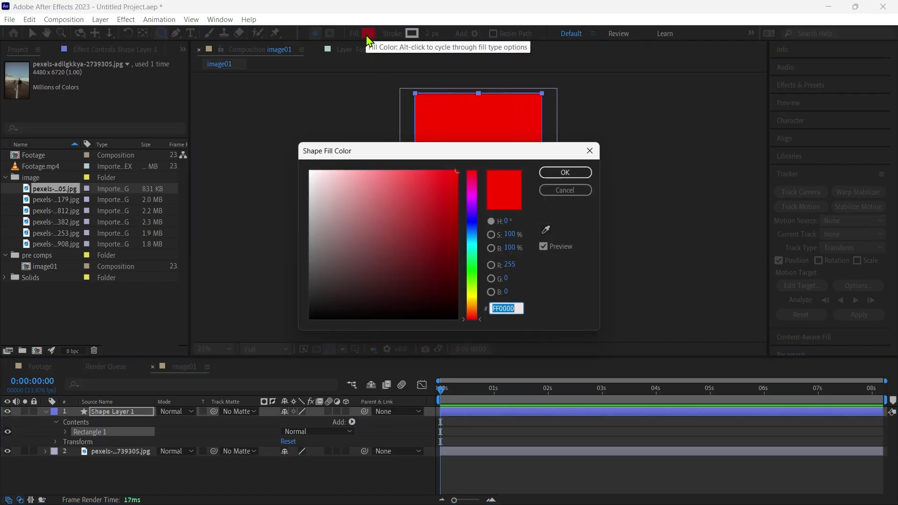
left_click(311, 322)
left_click(565, 172)
Set the rectangle path's corner roundness to 170.
left_click(65, 431)
left_click(75, 440)
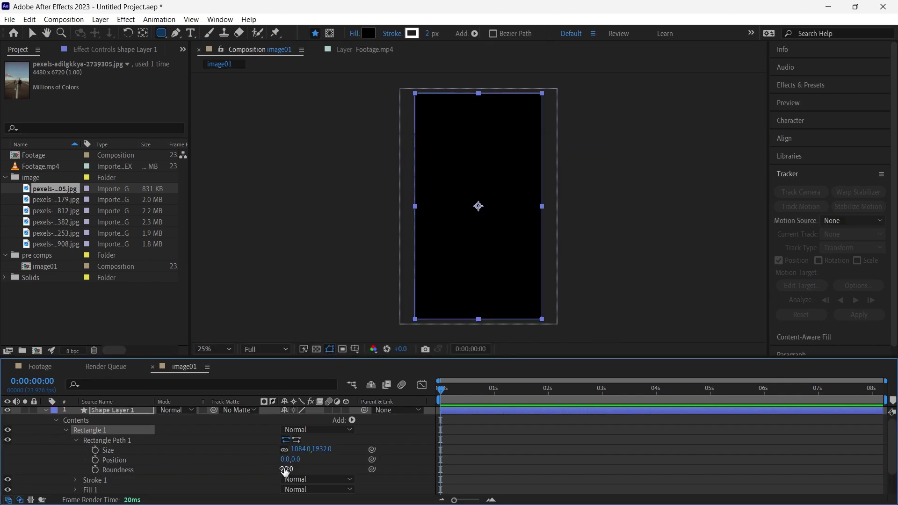
left_click(285, 469)
type("170")
key("Return")
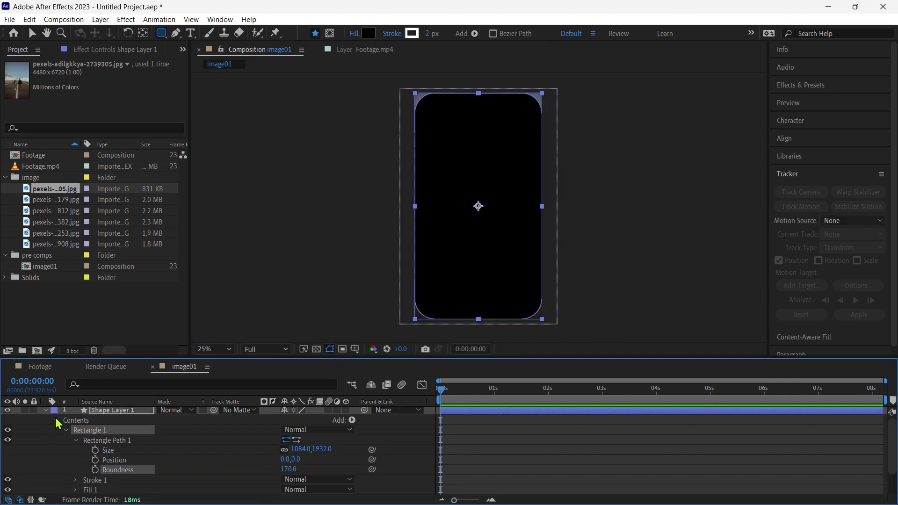
Rename the rectangle's shape layer "mask" and use it as the track matte for the photo layer.
left_click(56, 422)
right_click(111, 410)
left_click(135, 378)
type("mask")
key("Return")
left_click(46, 411)
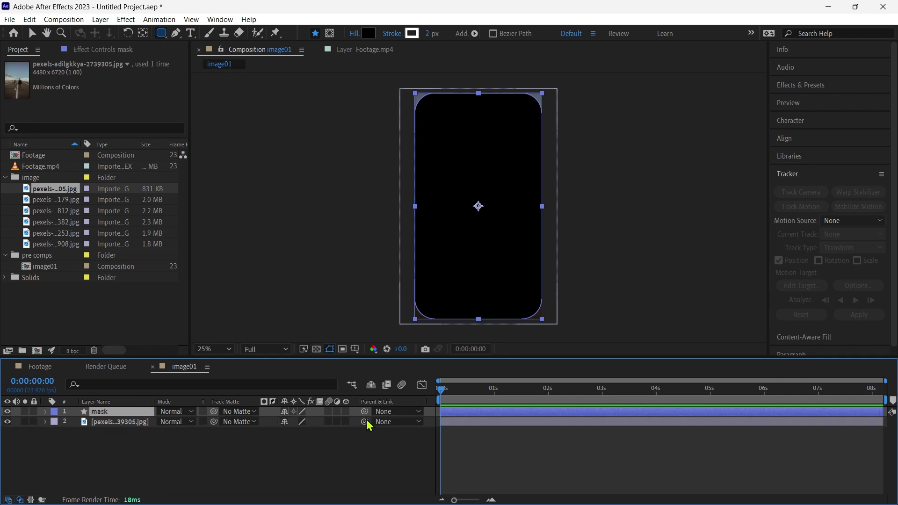
left_click(253, 422)
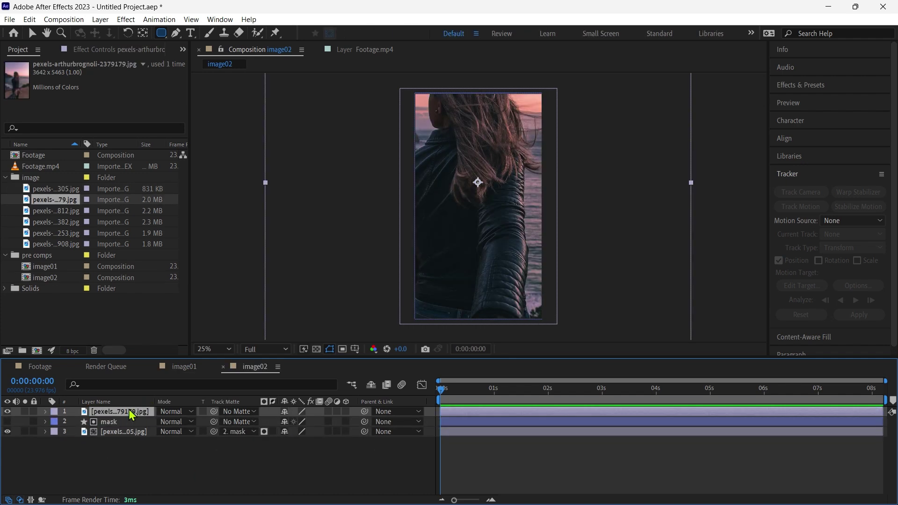
Scale the newly added beach photo layer in image02 to 44%.
key("s")
left_click(298, 422)
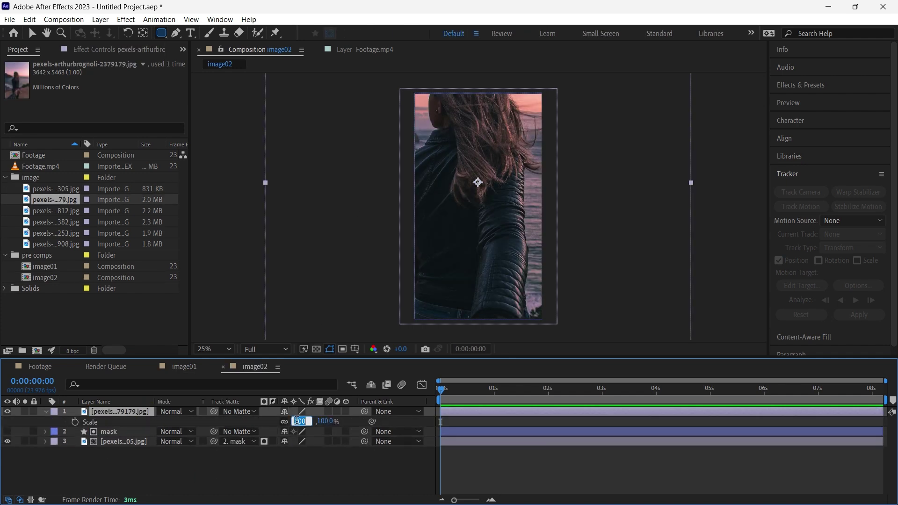
type("37")
key("Return")
left_click_drag(298, 422, 301, 421)
Delete the old road photo layer from image02 and move the beach photo below the mask layer.
left_click(120, 442)
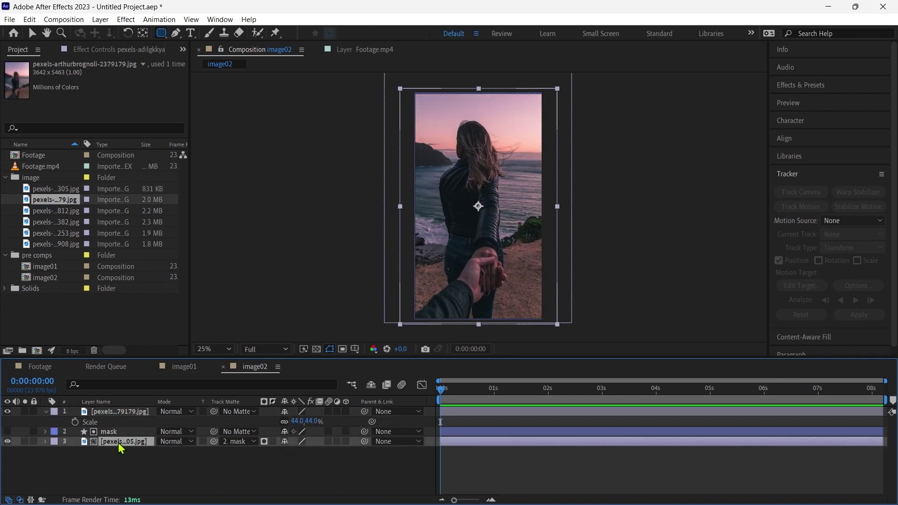
key("Delete")
left_click_drag(126, 411, 126, 450)
left_click(129, 411)
Position the beach photo at 529, 1000 and set the mask layer as its track matte.
left_click(126, 421)
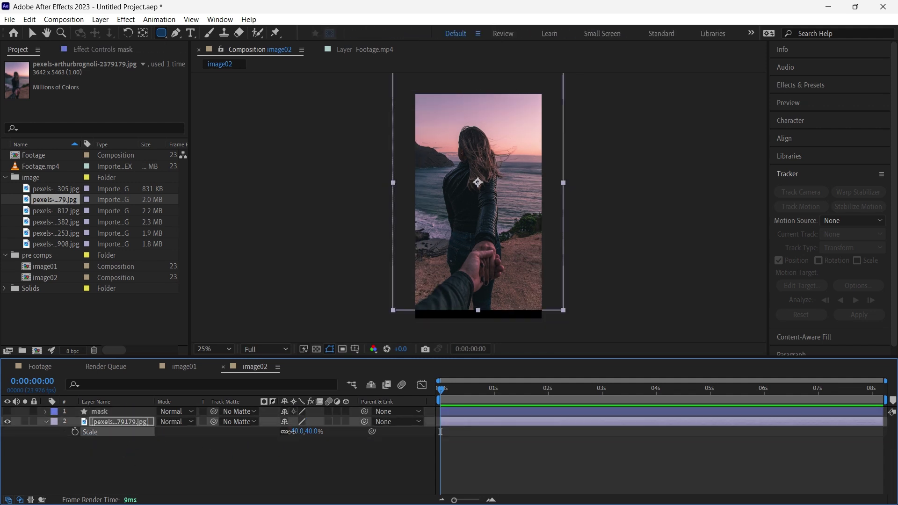
key("p")
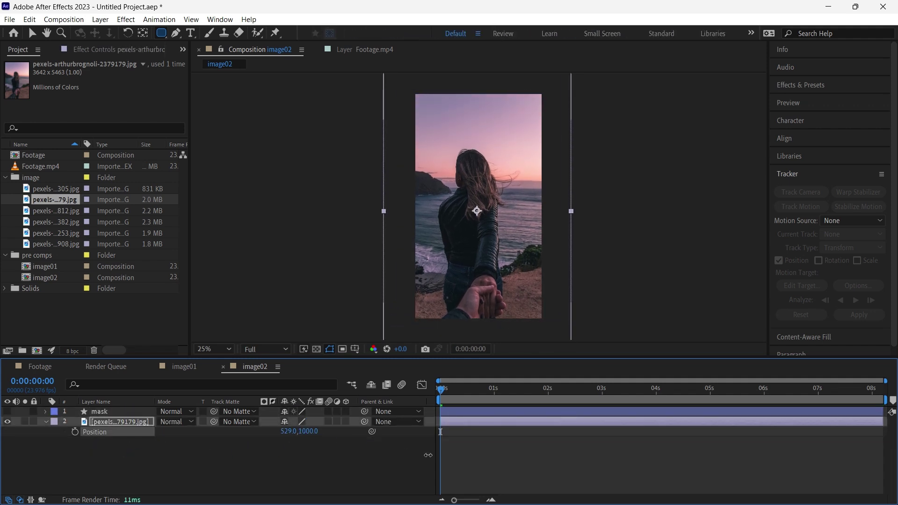
left_click(111, 413)
left_click(7, 411)
left_click(239, 421)
left_click(243, 433)
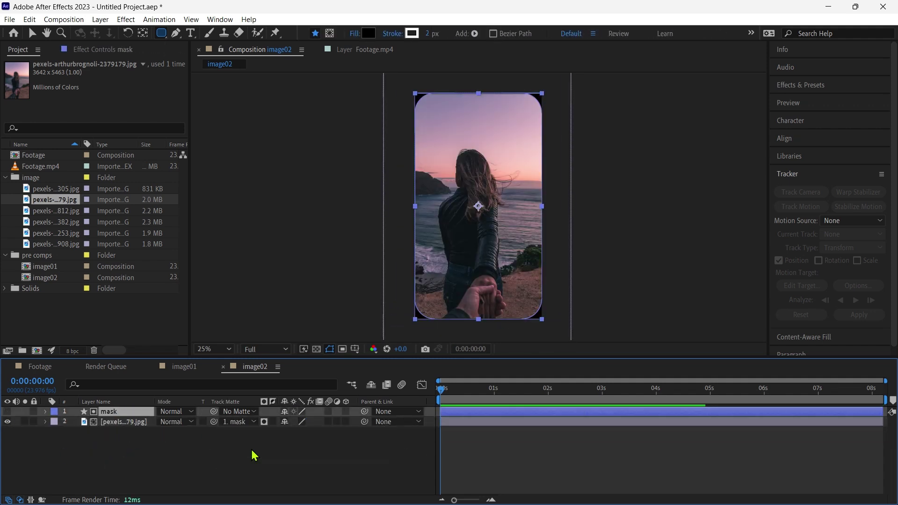
Duplicate the image02 composition and, in the copy, replace the beach photo with the third photo, placed below the mask layer.
left_click(56, 278)
key("ctrl+d")
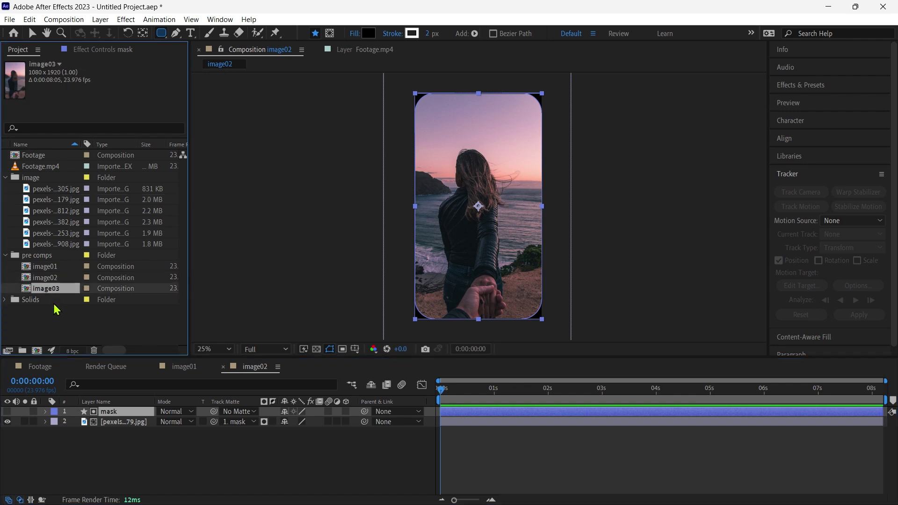
left_click_drag(58, 211, 61, 289)
left_click_drag(131, 411, 133, 444)
left_click(131, 422)
key("Delete")
left_click(131, 424)
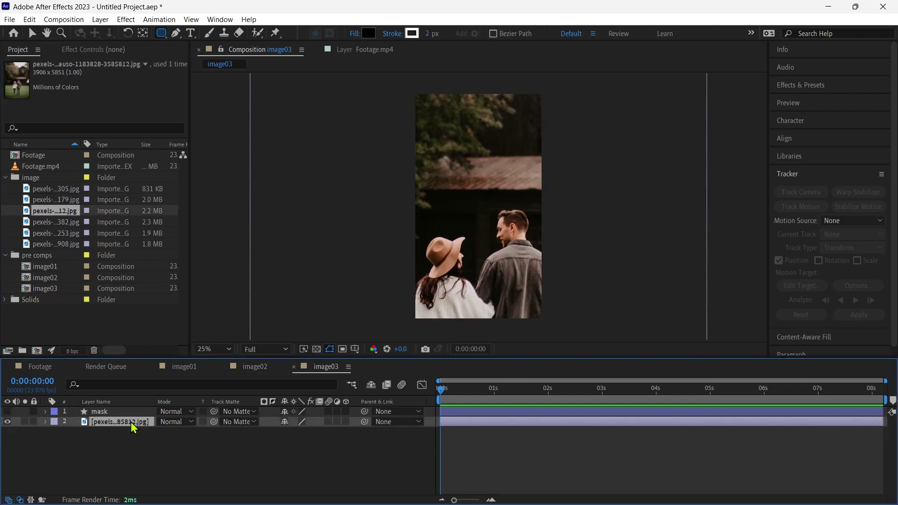
Scale the third photo in image03 to 34% and set the mask layer as its track matte.
key("s")
left_click_drag(295, 432, 263, 432)
left_click(239, 421)
left_click(243, 448)
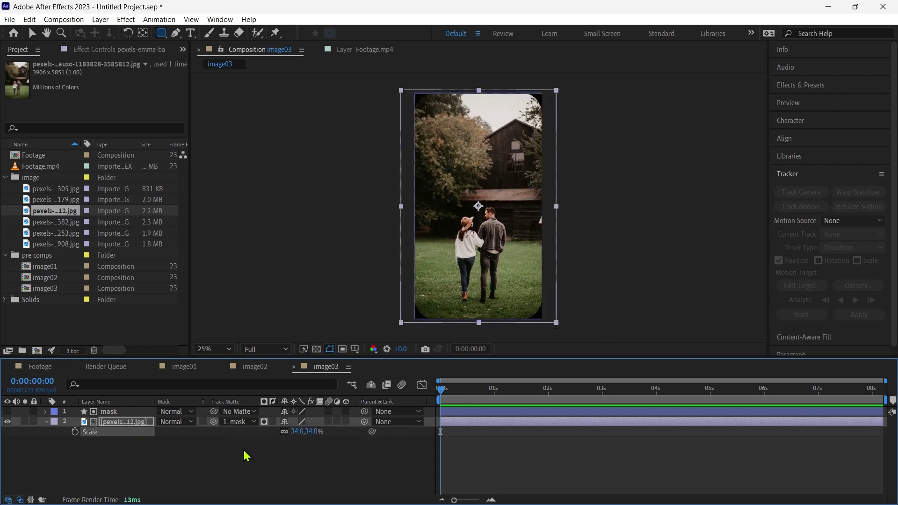
Duplicate the image03 composition and, in the copy, replace the photo with the fourth one, placed below the mask layer.
left_click(58, 288)
key("ctrl+d")
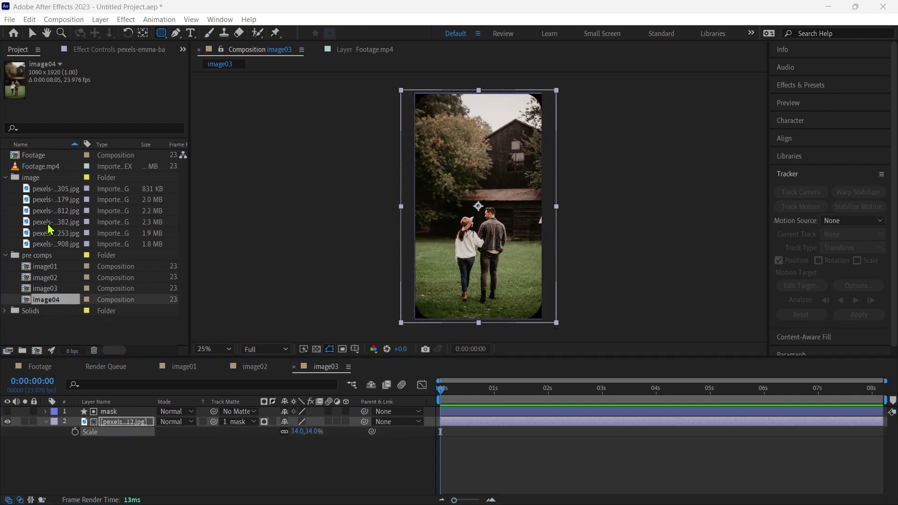
left_click_drag(56, 222, 58, 300)
mouse_move(117, 411)
left_mouse_down()
mouse_move(120, 444)
mouse_move(124, 428)
left_mouse_up()
key("Delete")
Scale the fourth photo in image04 to 37% and set the mask layer as its track matte.
left_click(123, 424)
key("s")
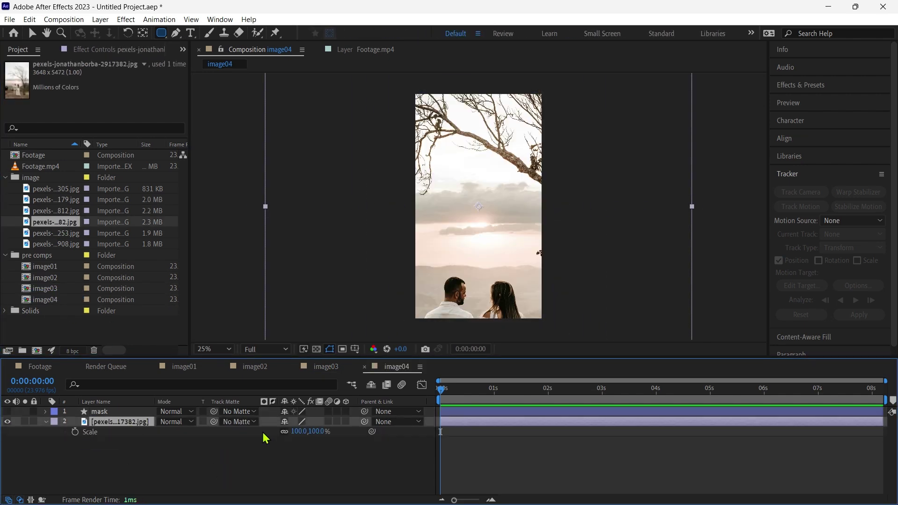
left_click_drag(292, 432, 262, 433)
left_click(239, 422)
left_click(244, 452)
Duplicate the image04 composition in the pre comps folder.
left_click(55, 299)
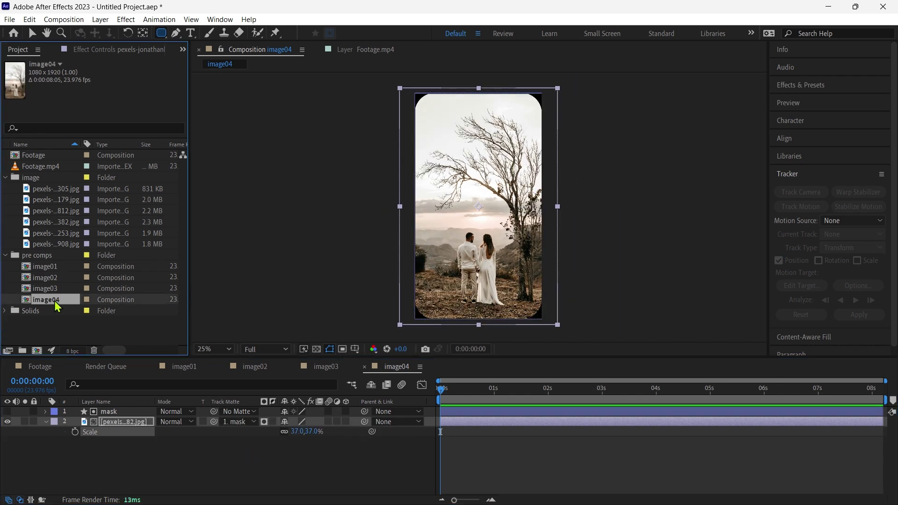
key("ctrl+d")
left_click(56, 232)
left_click_drag(55, 235, 475, 238)
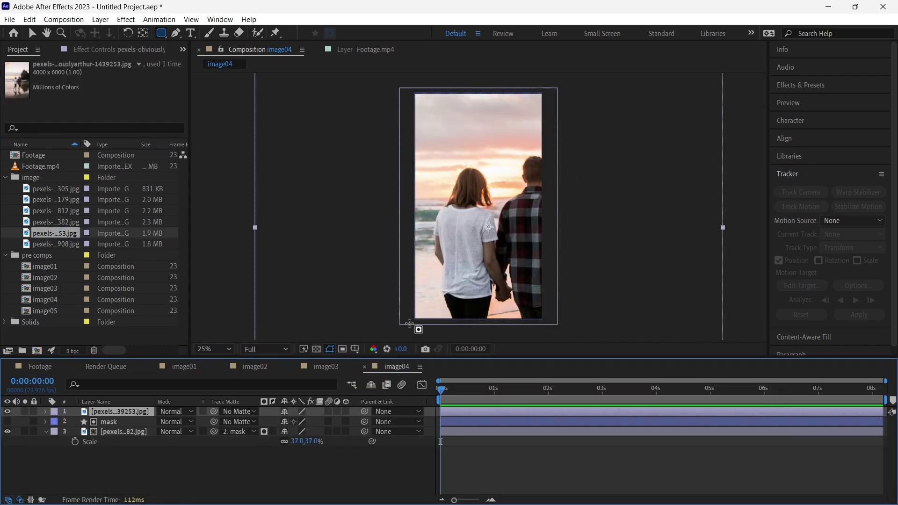
key("ctrl+z")
In image05, add the fifth photo below the mask layer and delete the old photo layer.
left_click(56, 310)
left_click(56, 234)
left_click_drag(56, 234, 58, 311)
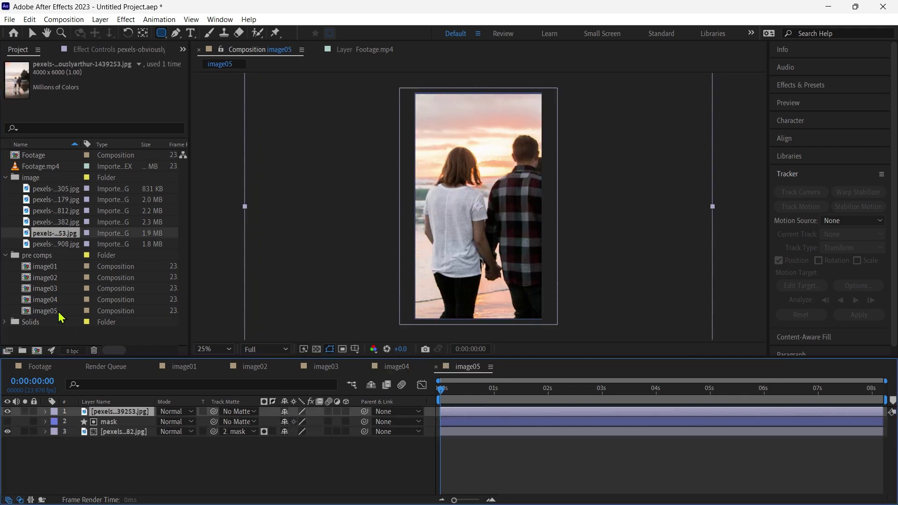
left_click_drag(119, 412, 124, 446)
left_click(129, 421)
key("Delete")
Set the mask layer as the fifth photo's track matte and scale the photo to 32%.
left_click(236, 421)
left_click(250, 450)
key("s")
left_click_drag(294, 442, 263, 442)
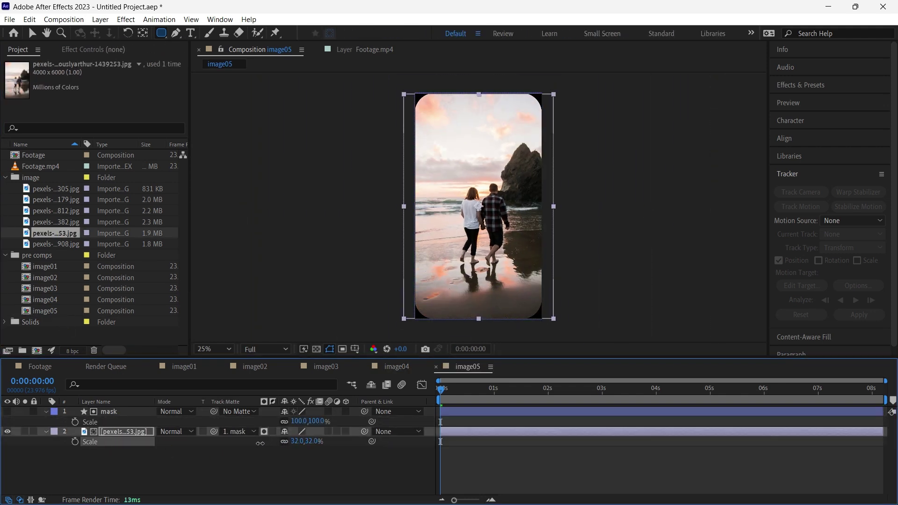
Duplicate the image05 composition, add the sixth photo below the mask layer in the copy, and delete the old photo layer.
left_click(54, 311)
key("ctrl+d")
left_click_drag(55, 244, 62, 328)
left_click_drag(113, 414, 122, 440)
left_click(126, 422)
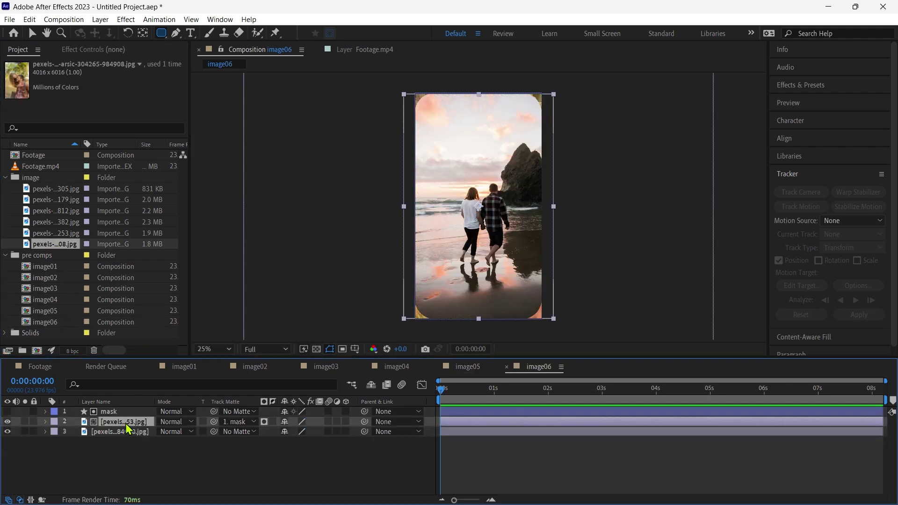
key("Delete")
Scale down the sixth photo in image06 to fit the frame and set the mask layer as its track matte.
key("s")
left_click_drag(299, 432, 264, 432)
left_click(239, 421)
left_click(252, 452)
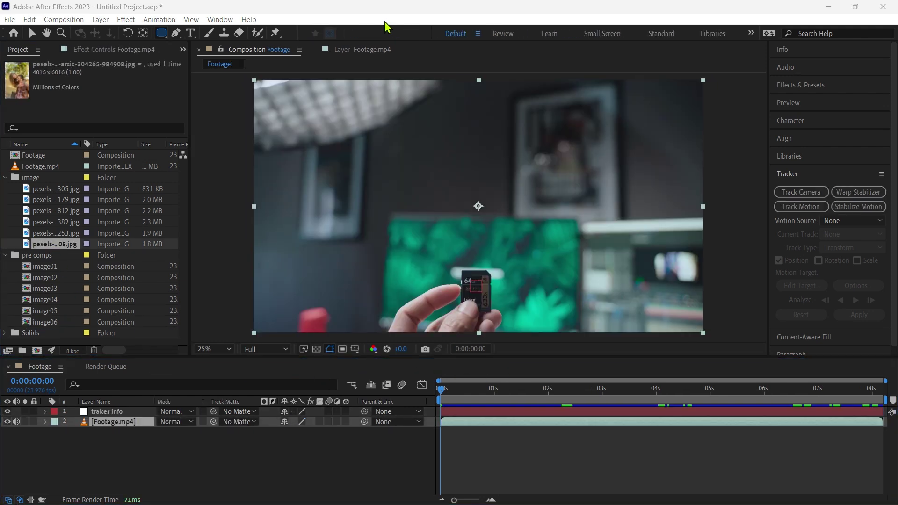
Create a new null object in the Footage composition and rename it rotation.
left_click(161, 437)
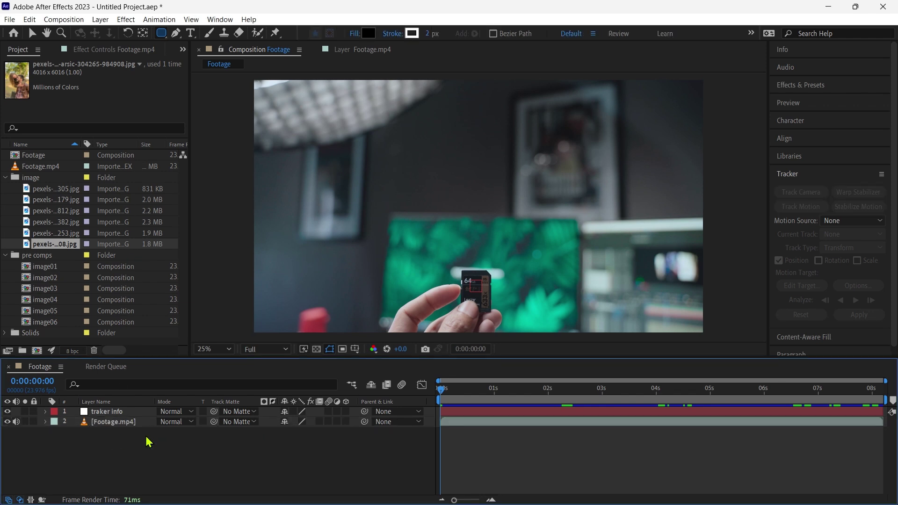
right_click(150, 448)
mouse_move(215, 305)
left_click(348, 374)
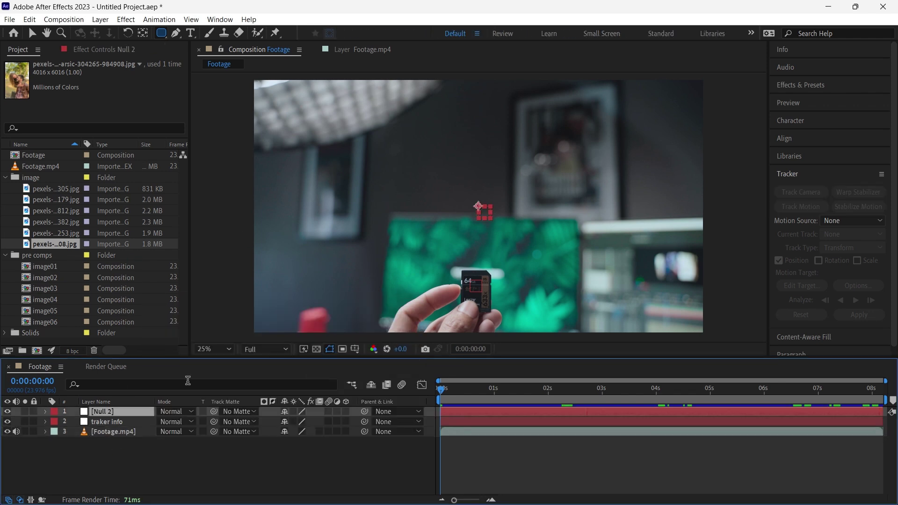
right_click(122, 412)
left_click(131, 377)
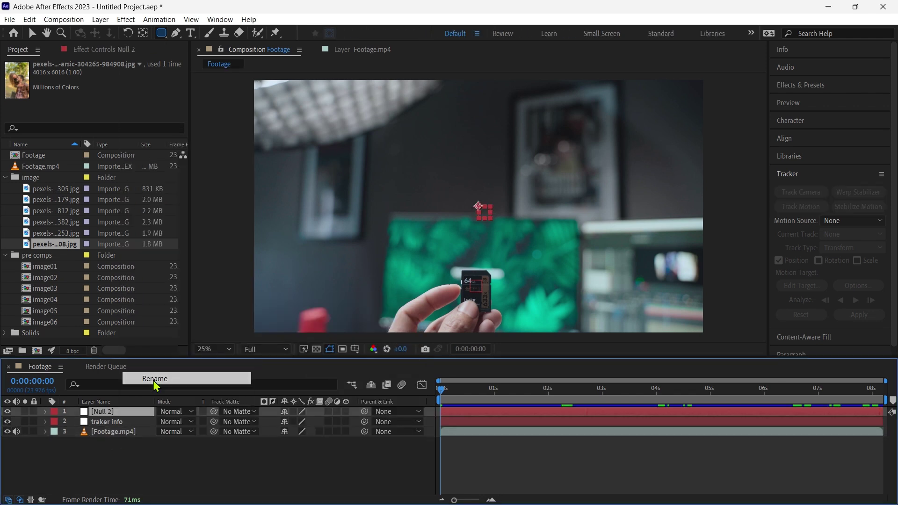
type("rotati")
type("on")
key("Return")
Add the compositions image01 to image06 between the two nulls in the Footage composition and give their layers the Yellow label.
left_click(46, 266)
left_click(54, 324, "shift")
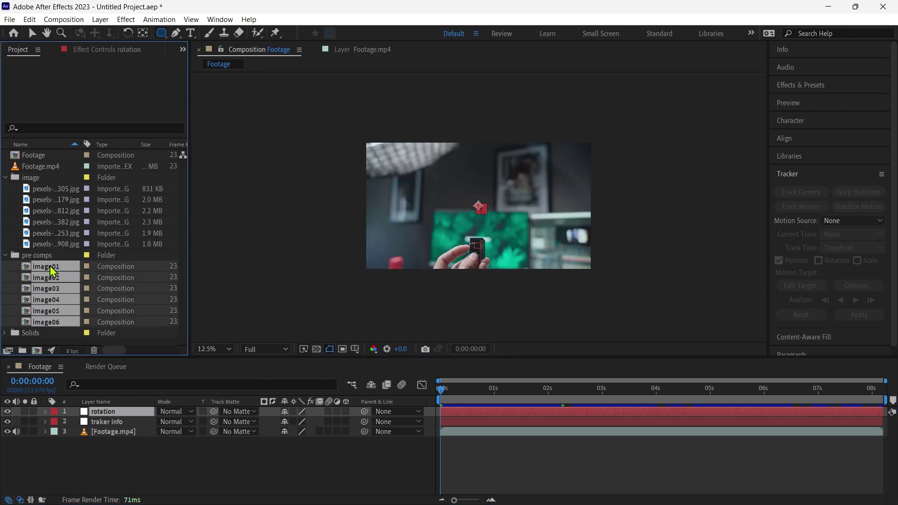
left_click_drag(51, 267, 105, 419)
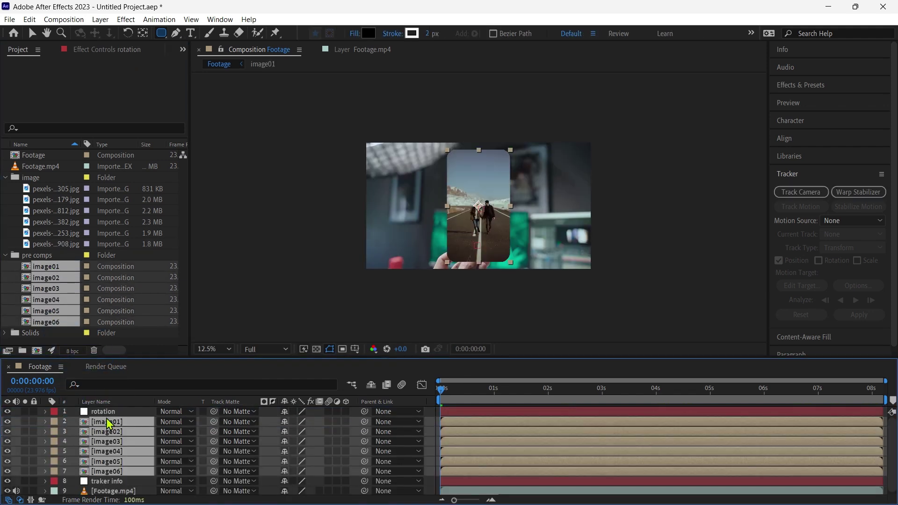
left_click(54, 421)
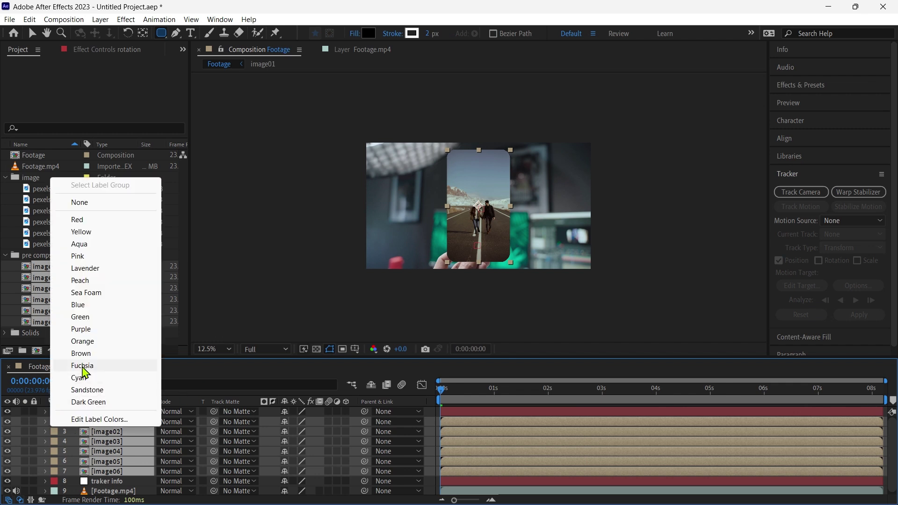
left_click(96, 232)
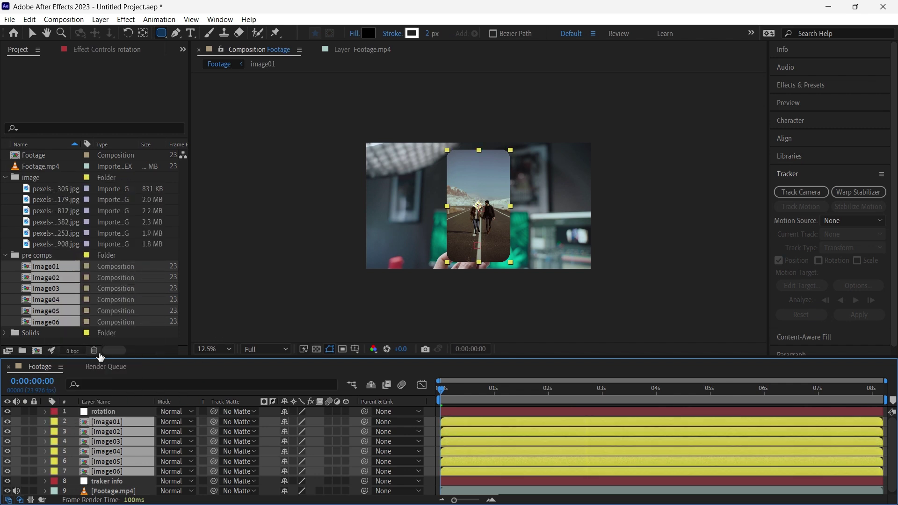
Scale the six image layers down together until they fit in the space above the memory card.
key("s")
left_click_drag(299, 431, 279, 432)
left_click(220, 349)
left_click(220, 144)
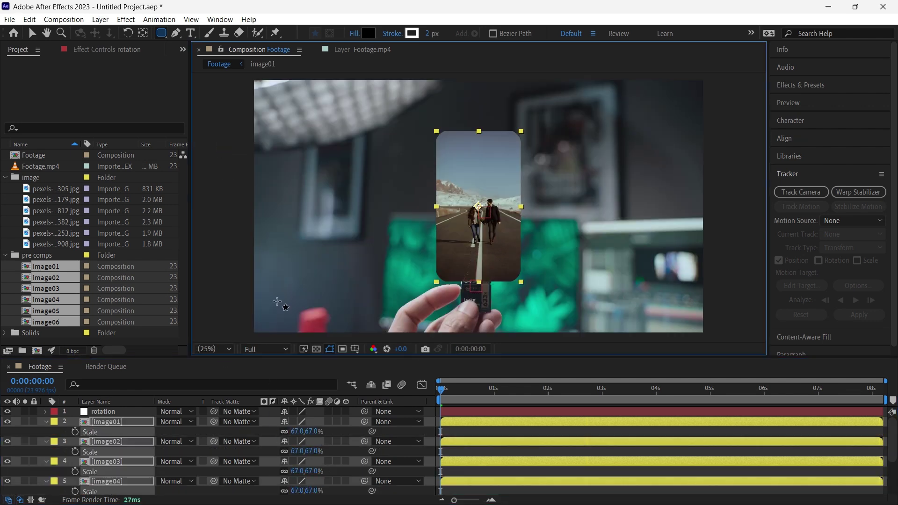
left_click_drag(294, 431, 285, 431)
key("s")
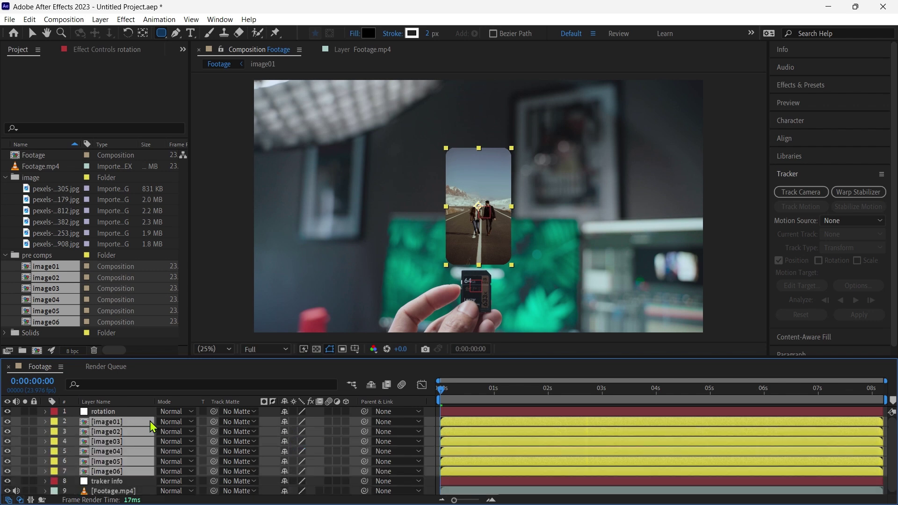
Make the rotation null and the six image layers 3D layers.
key("v")
left_click(111, 411)
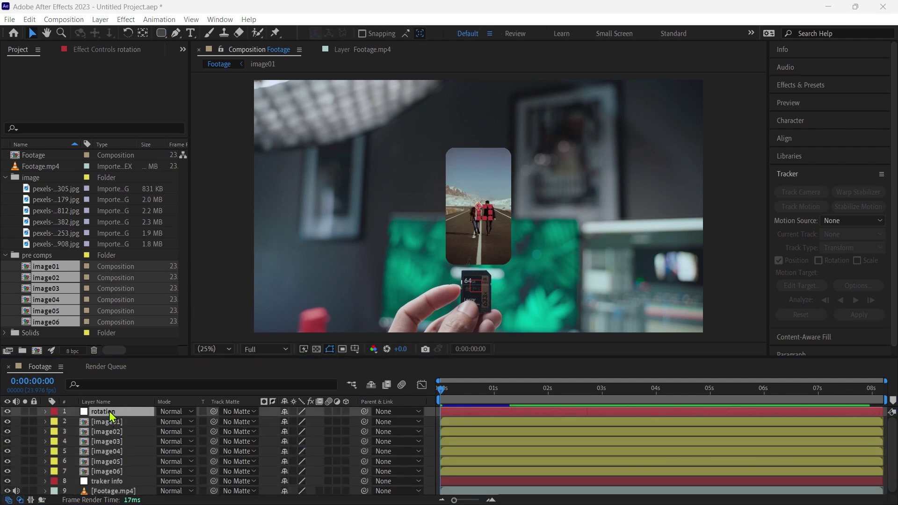
key("p")
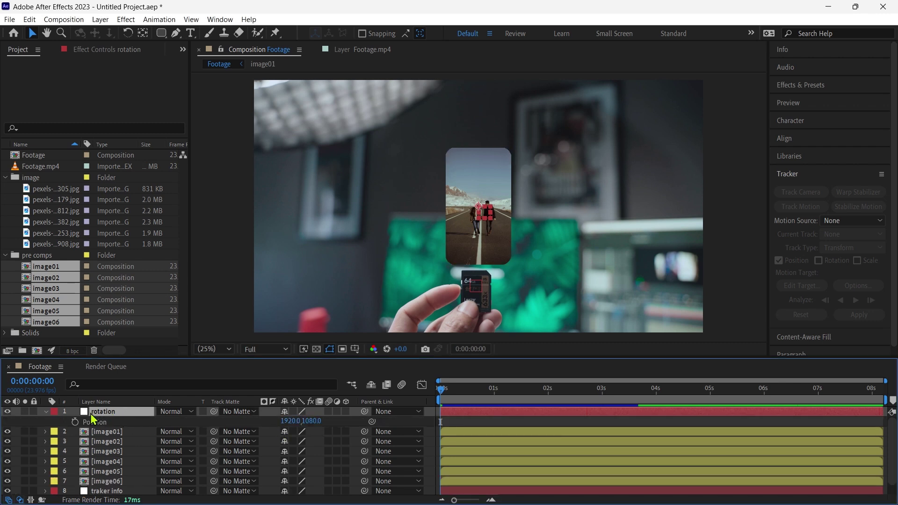
key("p")
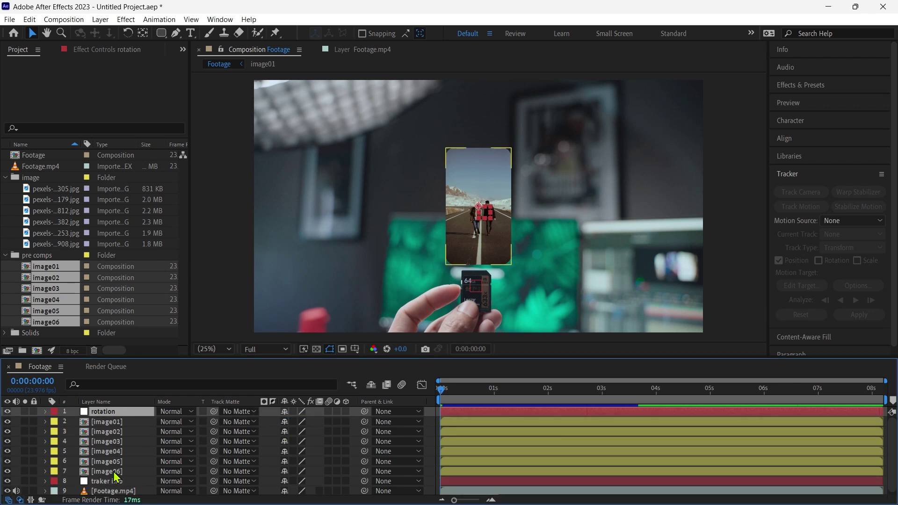
left_click(113, 471, "shift")
left_click(345, 411)
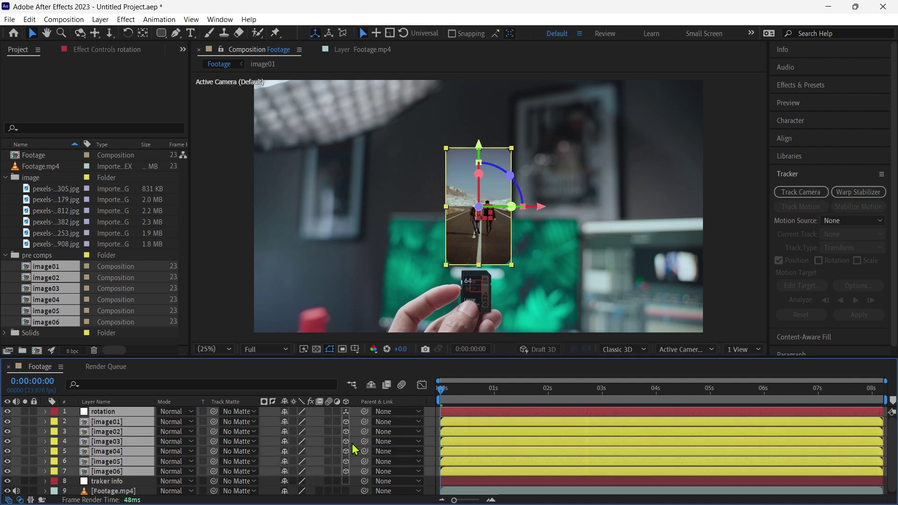
Set the rotation null's Z position to 500.
left_click(45, 411)
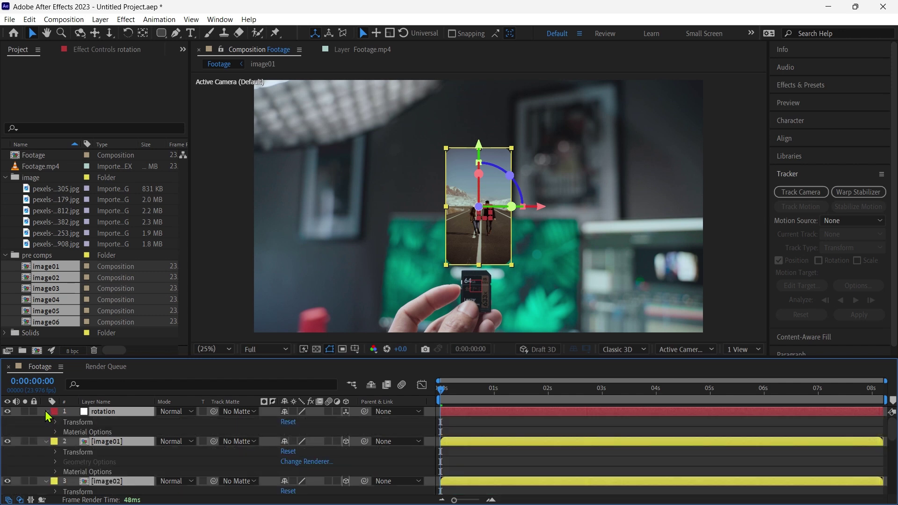
left_click(46, 412)
left_click(429, 490)
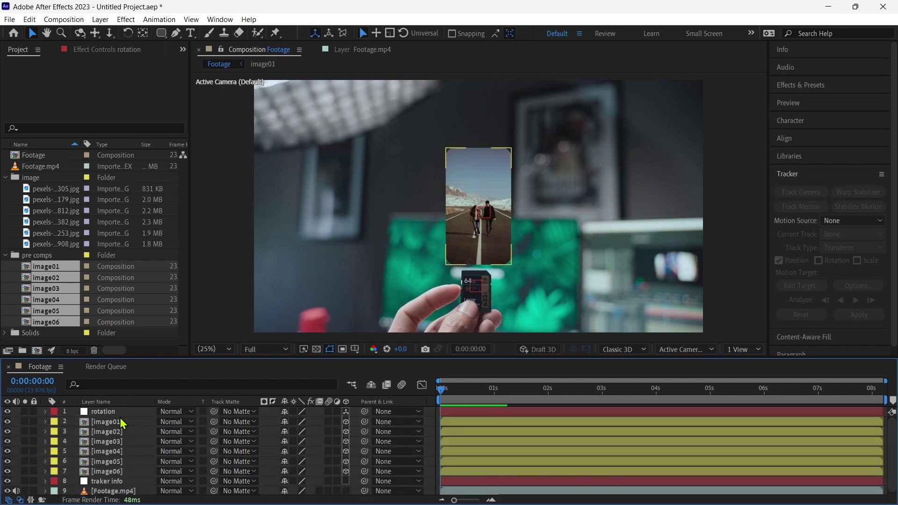
left_click(119, 412)
key("p")
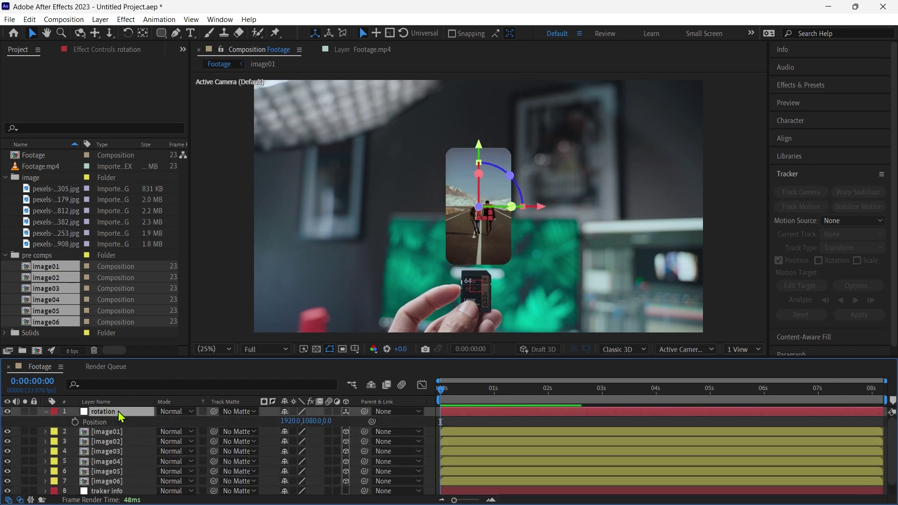
left_click(327, 421)
left_click(329, 426)
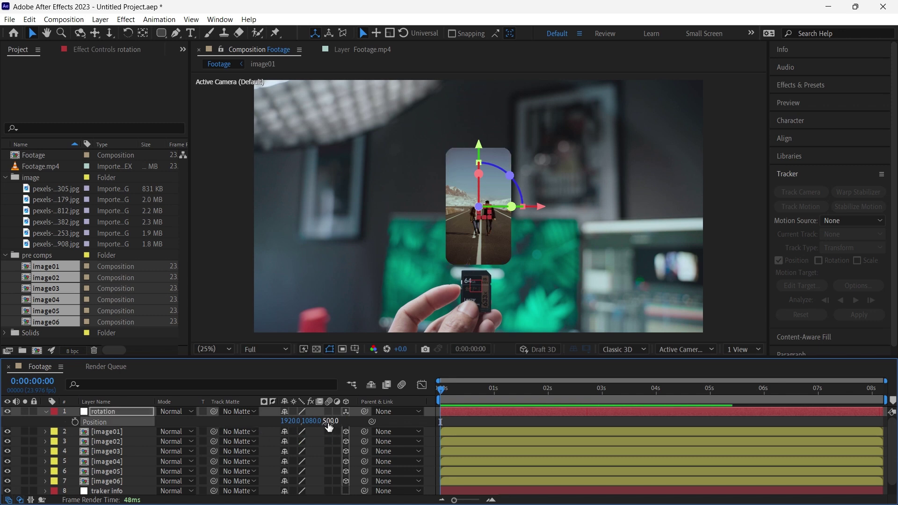
Set the rotation null's Y Rotation to 60° and parent the image01 layer to the null.
left_click(135, 411)
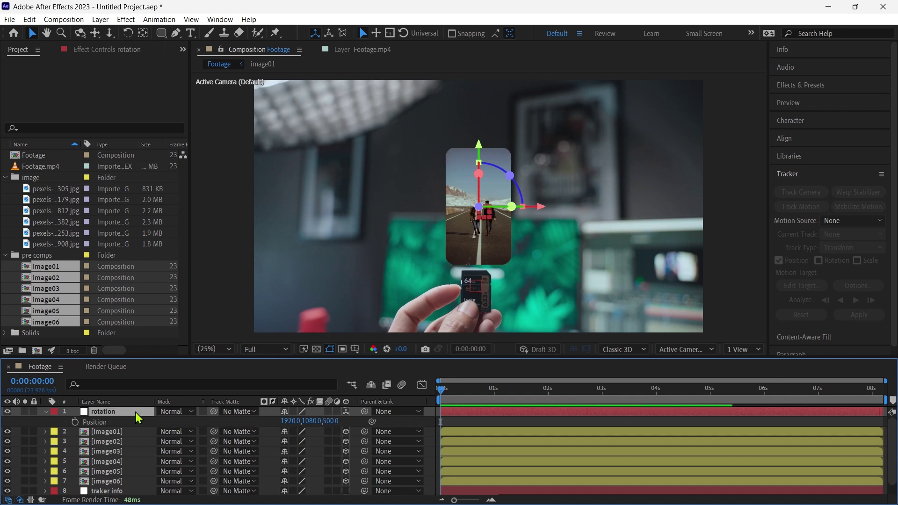
key("r")
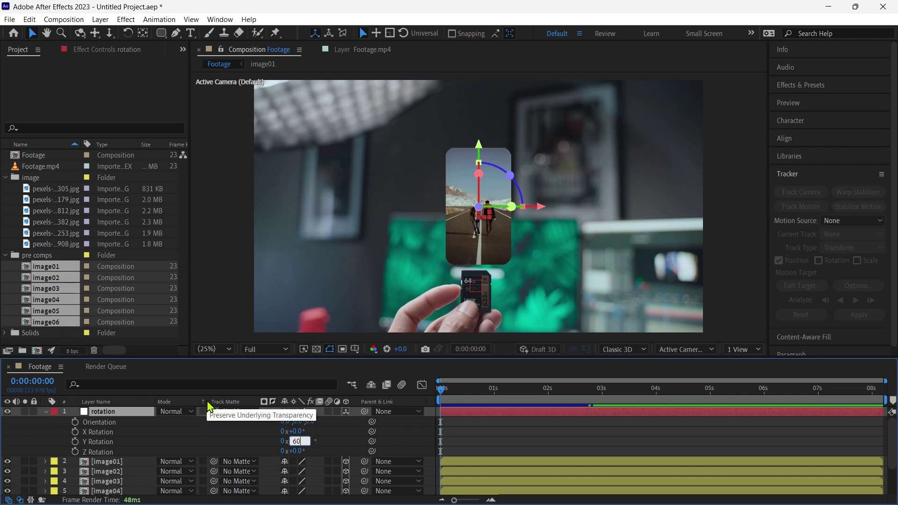
key("Return")
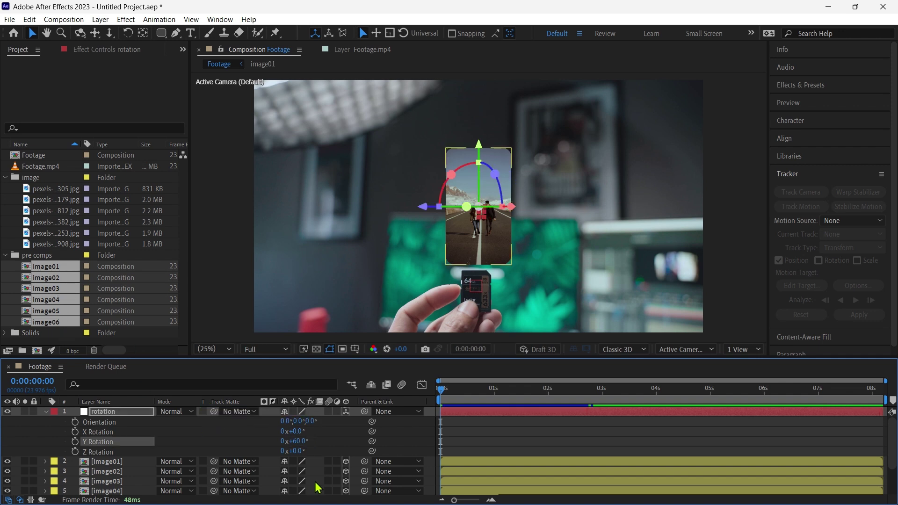
left_click_drag(364, 461, 130, 416)
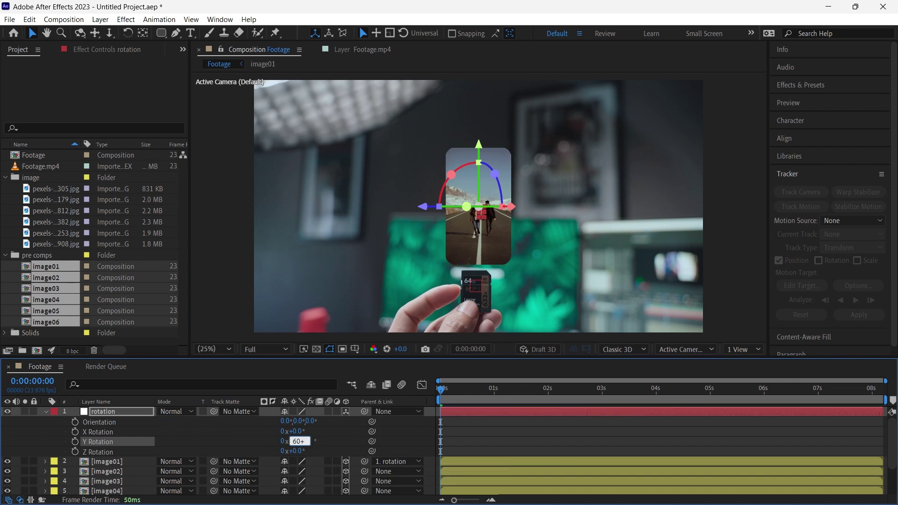
Parent image02 to the rotation null with its Y Rotation at 120°, and image03 with it at 180°.
type("60")
key("Return")
left_click_drag(364, 471, 131, 414)
type("180")
key("Return")
left_click_drag(365, 481, 131, 414)
Parent image04 to the rotation null with its Y Rotation at 240°, and image05 with it at 300°.
key("Return")
left_click_drag(365, 491, 130, 411)
left_click(307, 439)
type("+60")
key("Return")
scroll(355, 468, "down", 1)
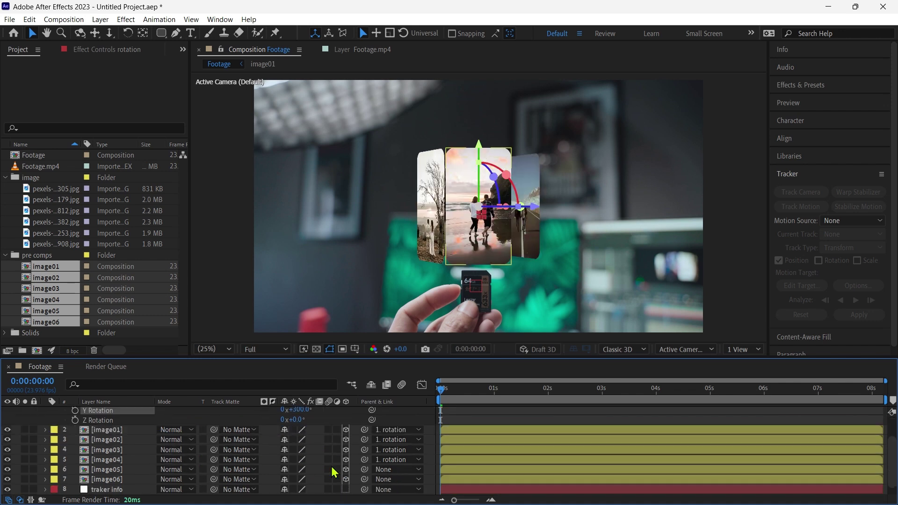
left_click_drag(364, 469, 131, 412)
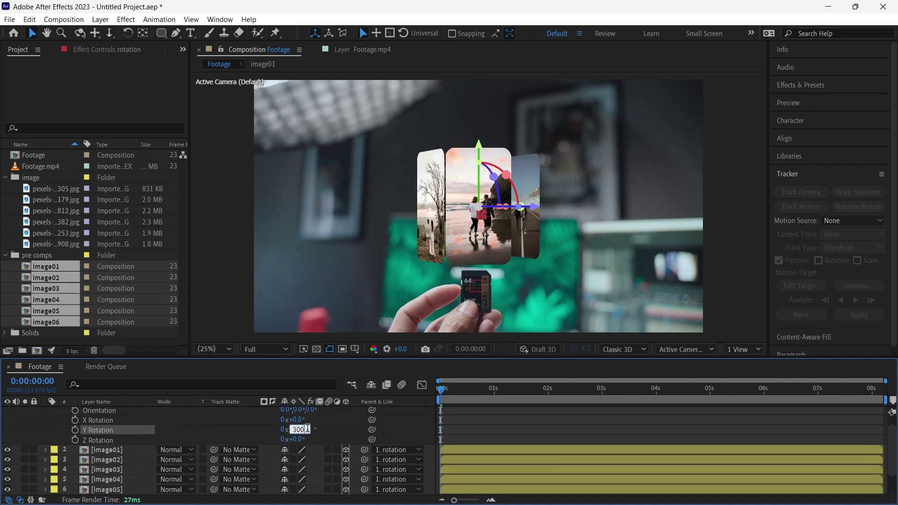
Add 60° to the rotation null's Y Rotation and parent image06 to the null, keeping image06 a 3D layer.
type("+60")
key("Return")
scroll(347, 472, "down", 1)
left_click(346, 459)
left_click(346, 459)
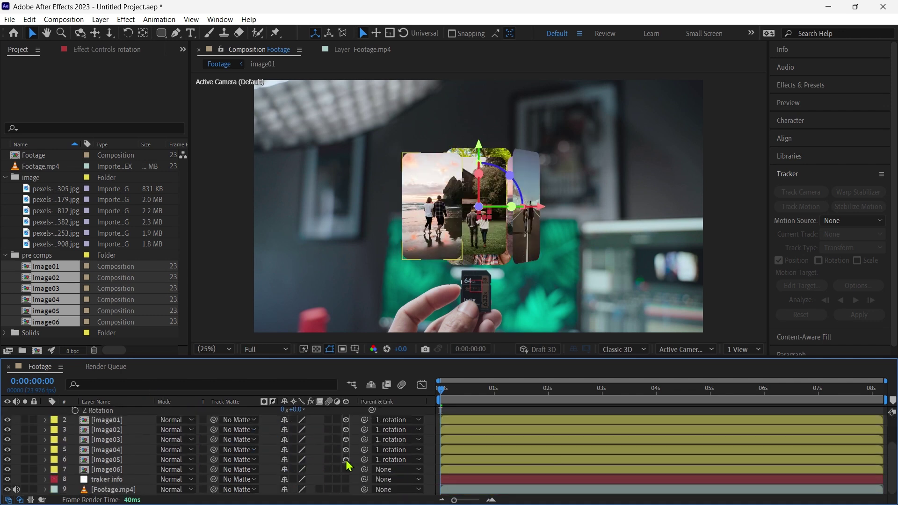
left_click(346, 469)
left_click_drag(364, 469, 118, 412)
Parent the rotation null to the traker info null, try out its Y Rotation, and bring it to 0°.
left_click_drag(364, 411, 107, 481)
key("r")
left_click_drag(301, 440, 503, 446)
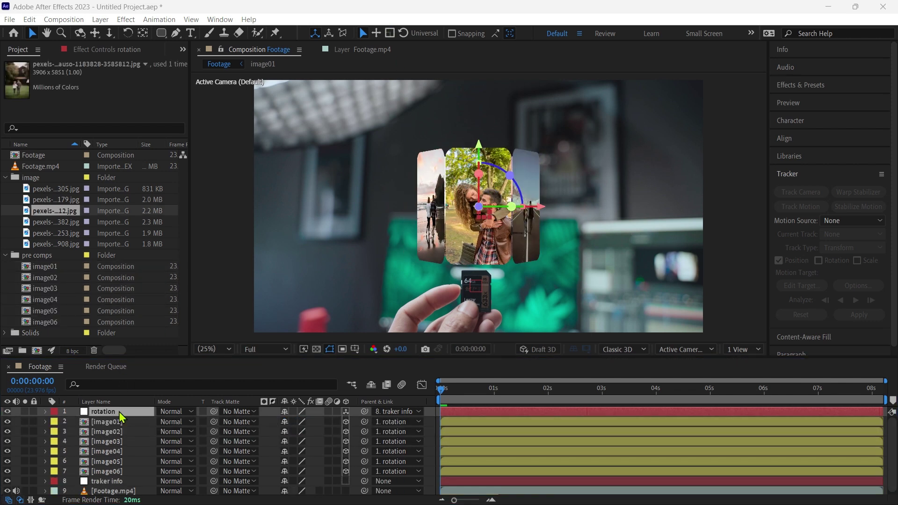
left_click(119, 411)
key("r")
mouse_move(299, 441)
left_mouse_down()
mouse_move(382, 442)
mouse_move(290, 445)
left_mouse_up()
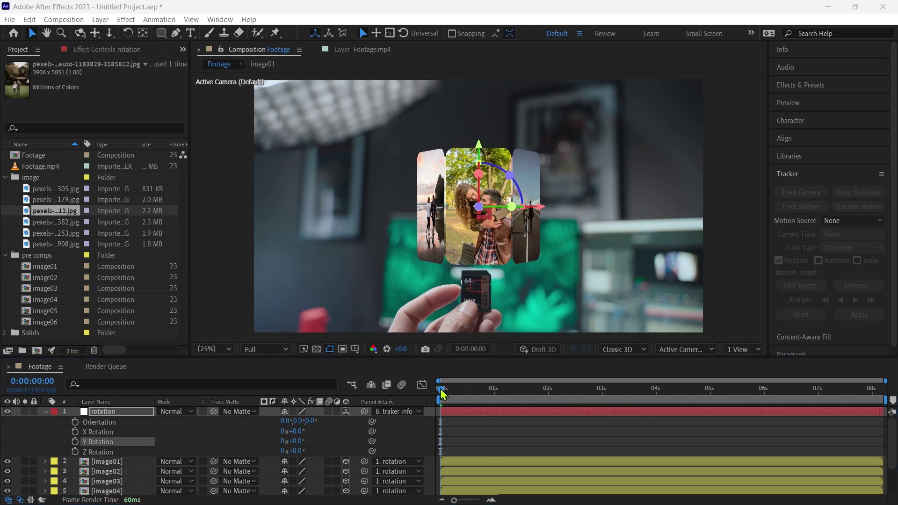
Start keyframing the rotation null's Y Rotation where the finger begins to swipe, and turn it to about 60° at 0:00:01:22.
left_click_drag(440, 388, 544, 391)
left_click(75, 442)
left_click_drag(297, 441, 317, 440)
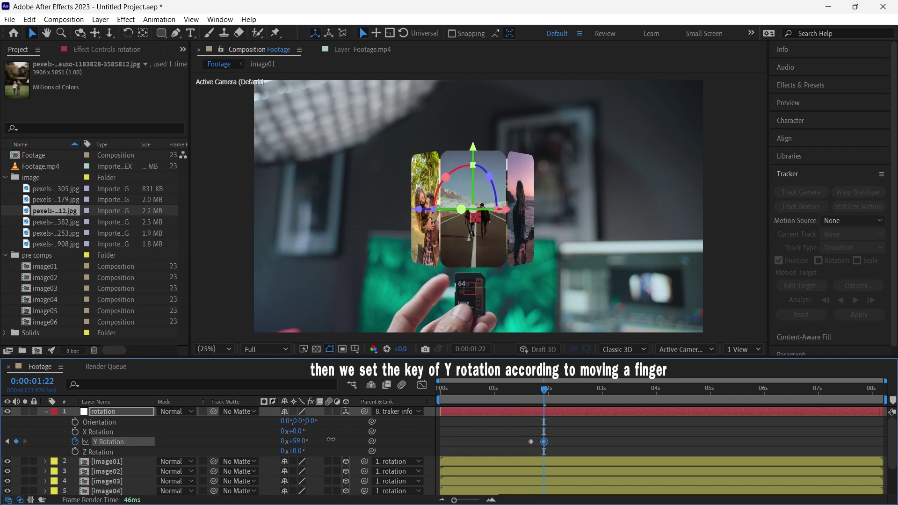
Keyframe a further Y Rotation turn at 0:00:02:18, 180° at 0:00:03:14 and about 240° at 0:00:04:13.
left_click_drag(543, 391, 589, 396)
left_click_drag(299, 441, 305, 440)
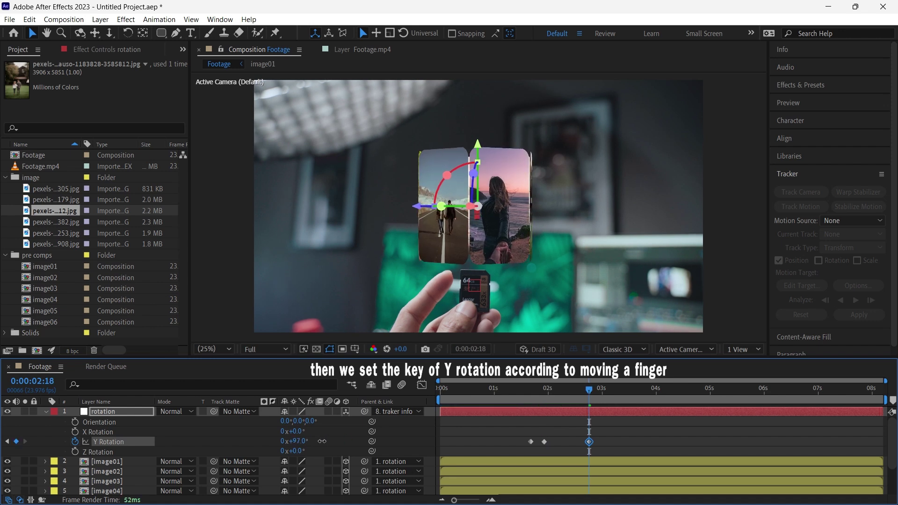
left_click_drag(589, 393, 633, 391)
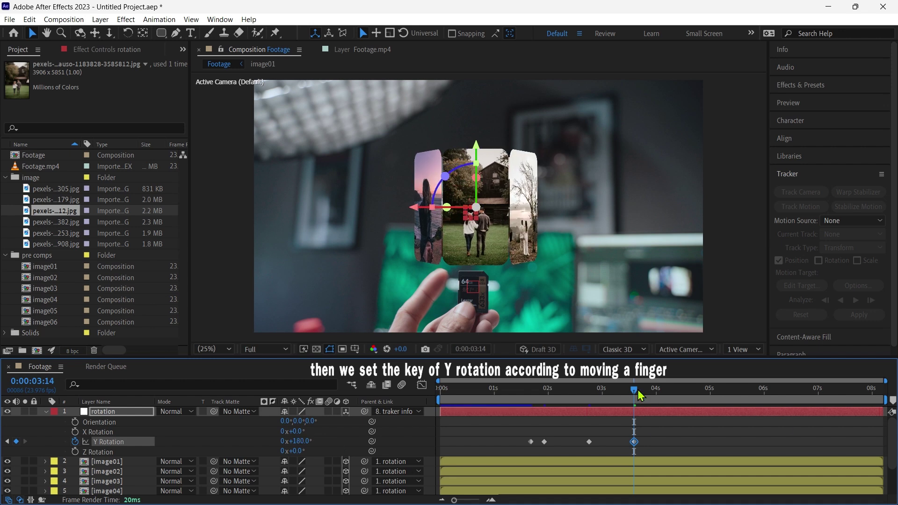
left_click_drag(638, 393, 685, 411)
left_click_drag(301, 442, 316, 441)
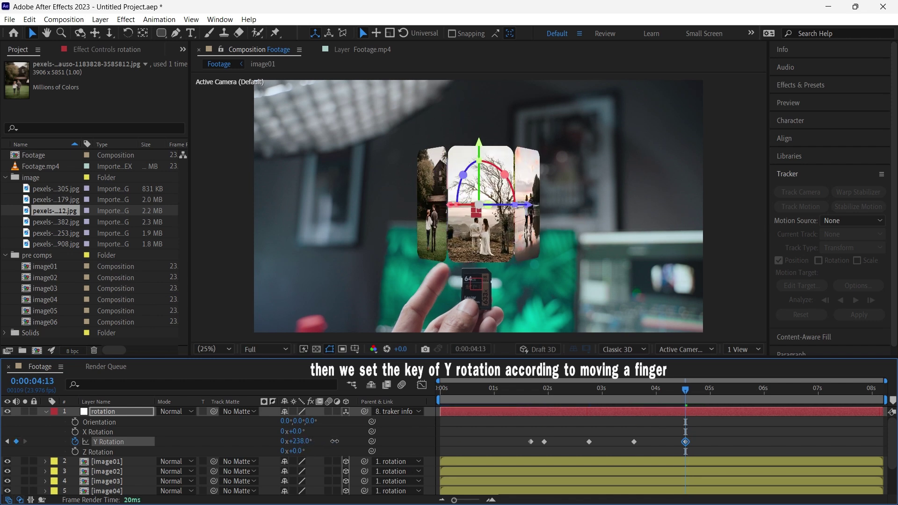
Keyframe the rotation null's Y Rotation at 300° at 0:00:05:13 and one full turn (1x+0°) at 0:00:06:07.
mouse_move(732, 397)
left_mouse_down()
mouse_move(745, 398)
mouse_move(709, 397)
mouse_move(740, 397)
left_mouse_up()
left_click_drag(303, 441, 310, 441)
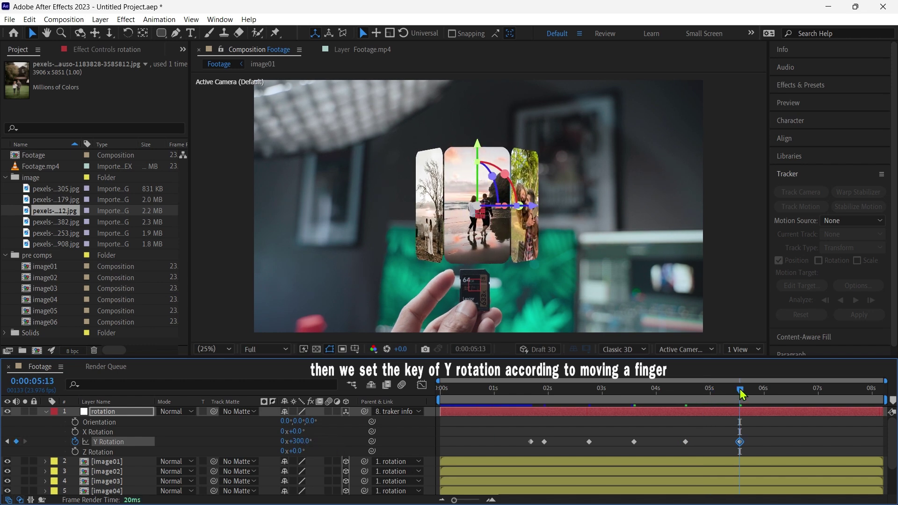
left_click_drag(743, 395, 779, 393)
left_click_drag(300, 441, 309, 441)
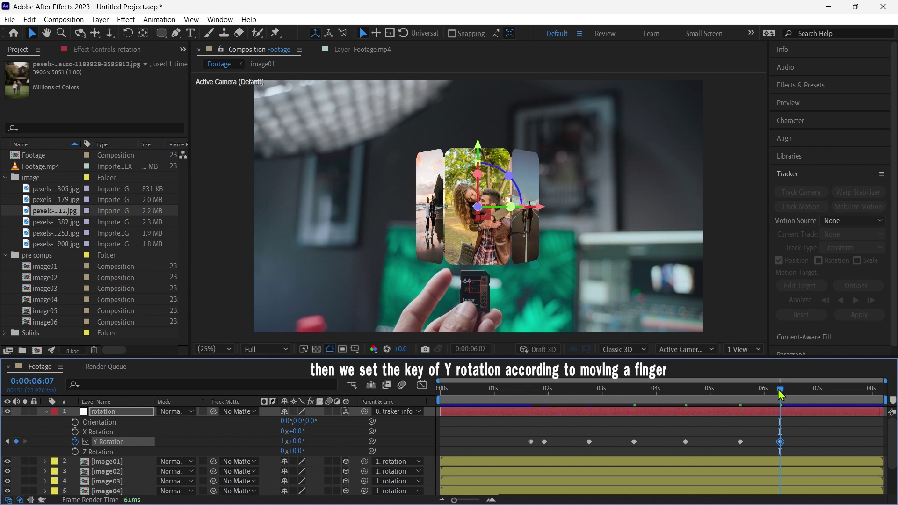
Apply Easy Ease to all of the rotation null's Y Rotation keyframes.
left_click_drag(780, 395, 756, 395)
left_click_drag(806, 425, 486, 452)
key("F9")
Play the photo carousel animation from the start of the composition with the preview resolution at Half.
left_click_drag(755, 390, 360, 448)
left_click(467, 437)
key("space")
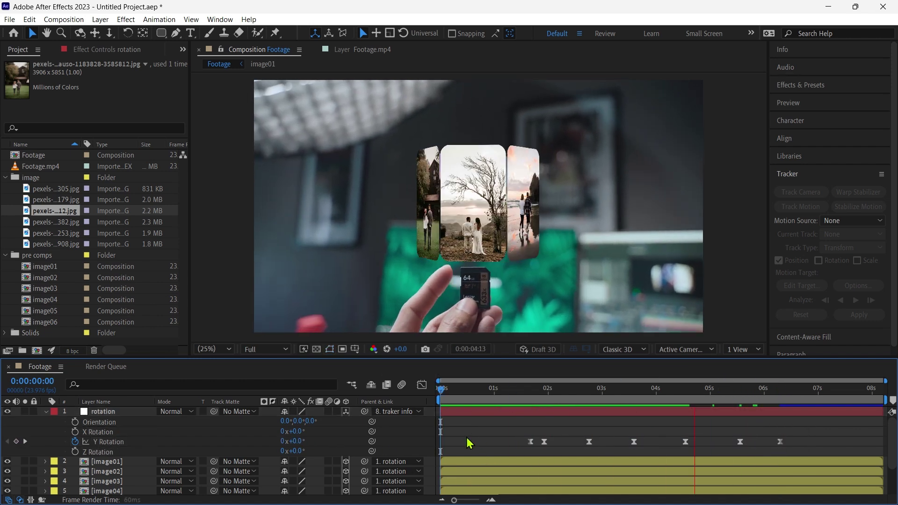
left_click(265, 349)
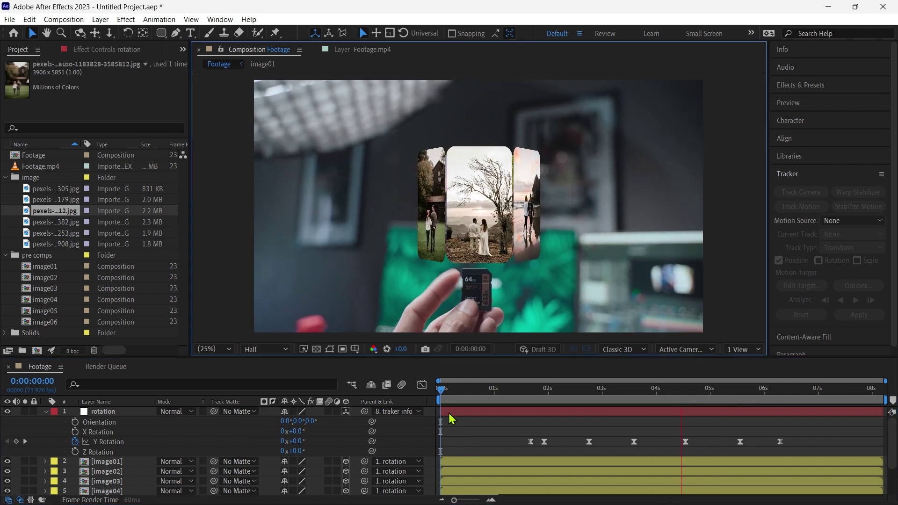